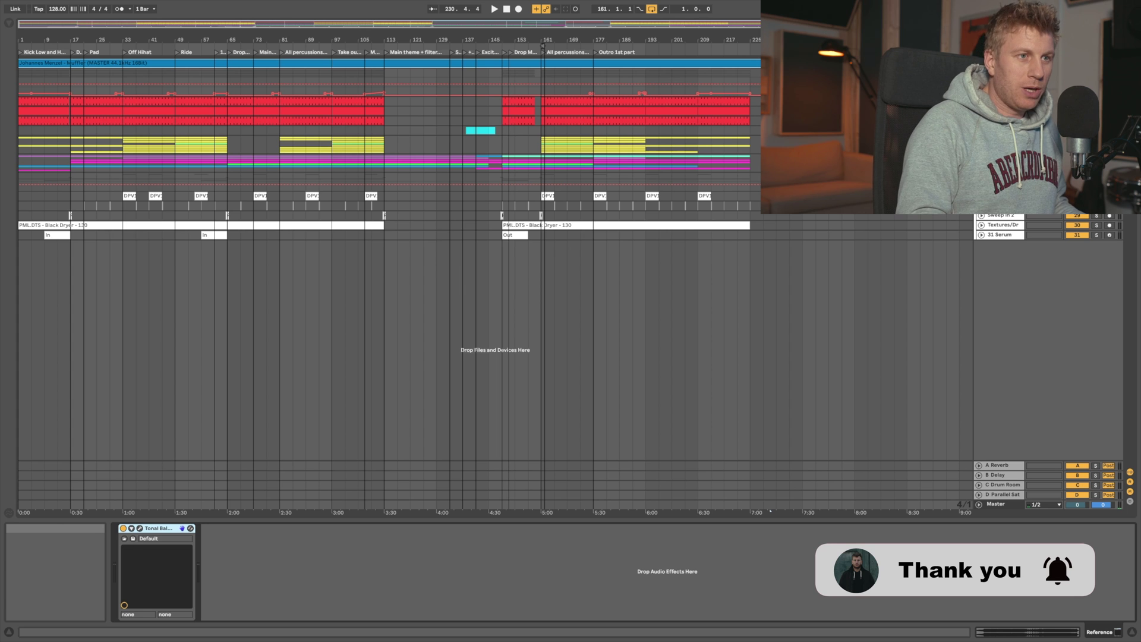
# Step: Unfold the reference song's top audio track to show its large waveform
pyautogui.click(979, 62)
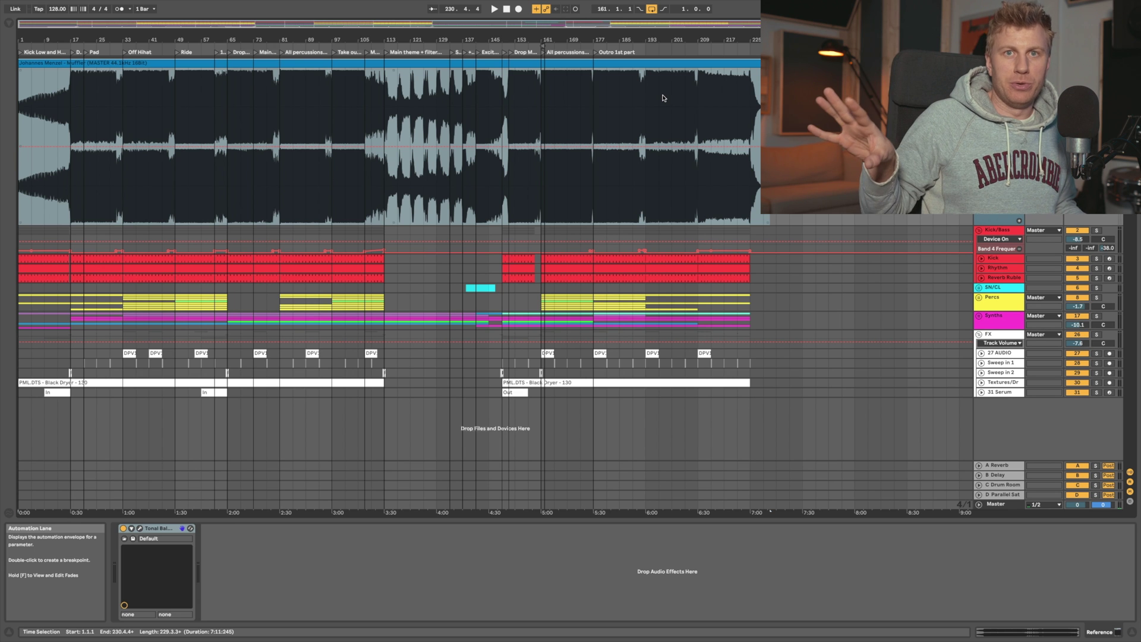
# Step: Play the reference song from bar 37, skipping ahead to bars 69, 89, 113 and 137
pyautogui.click(136, 99)
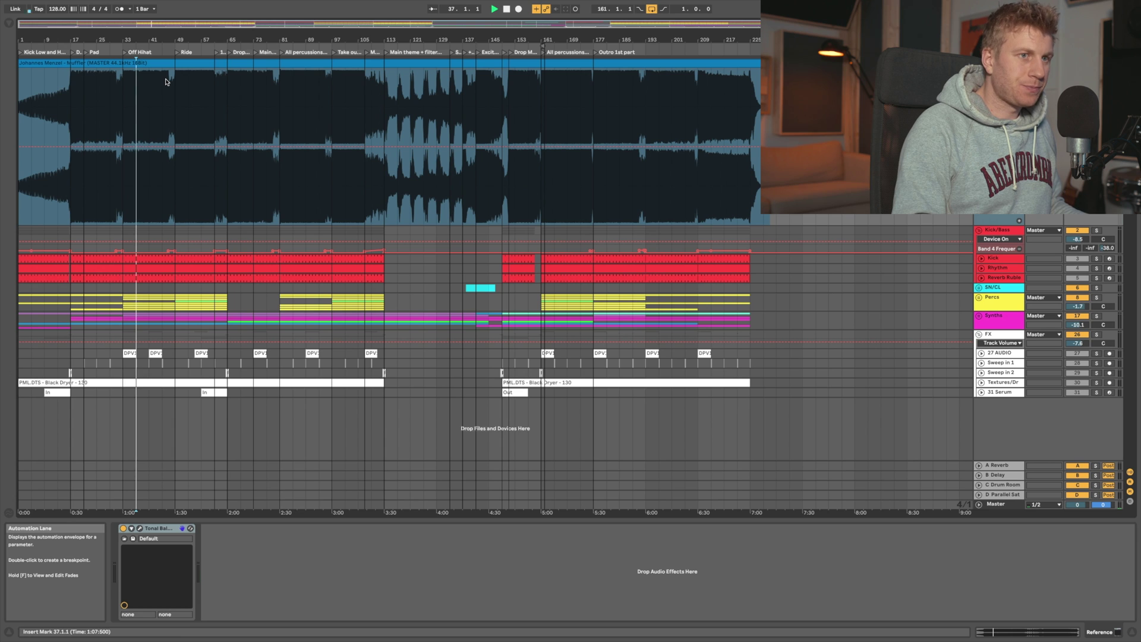
pyautogui.press('space')
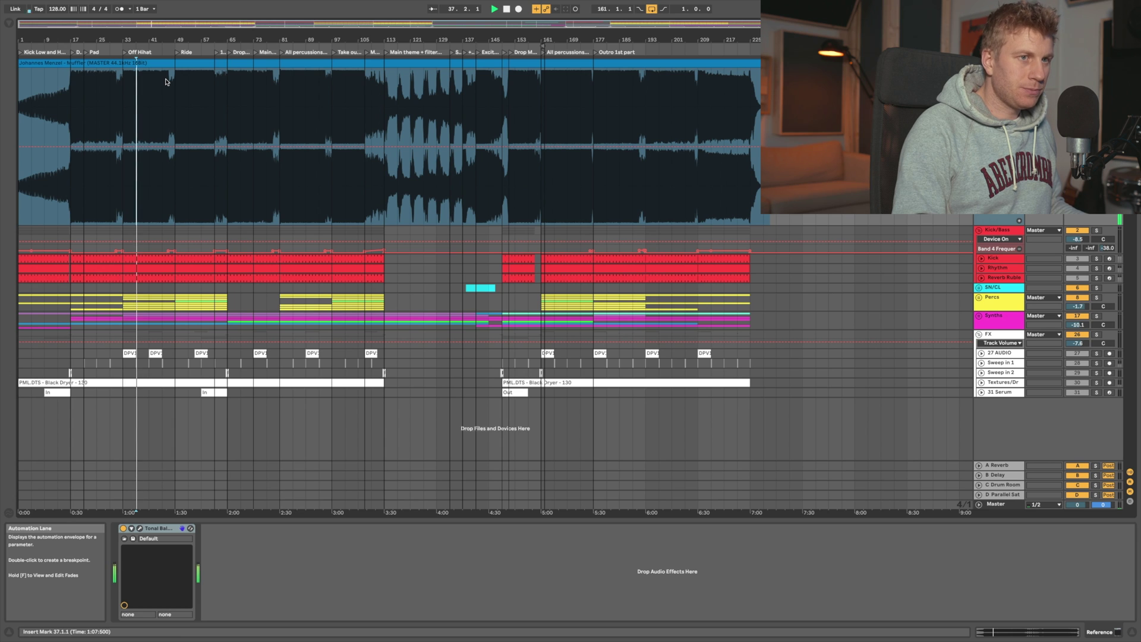
pyautogui.click(244, 93)
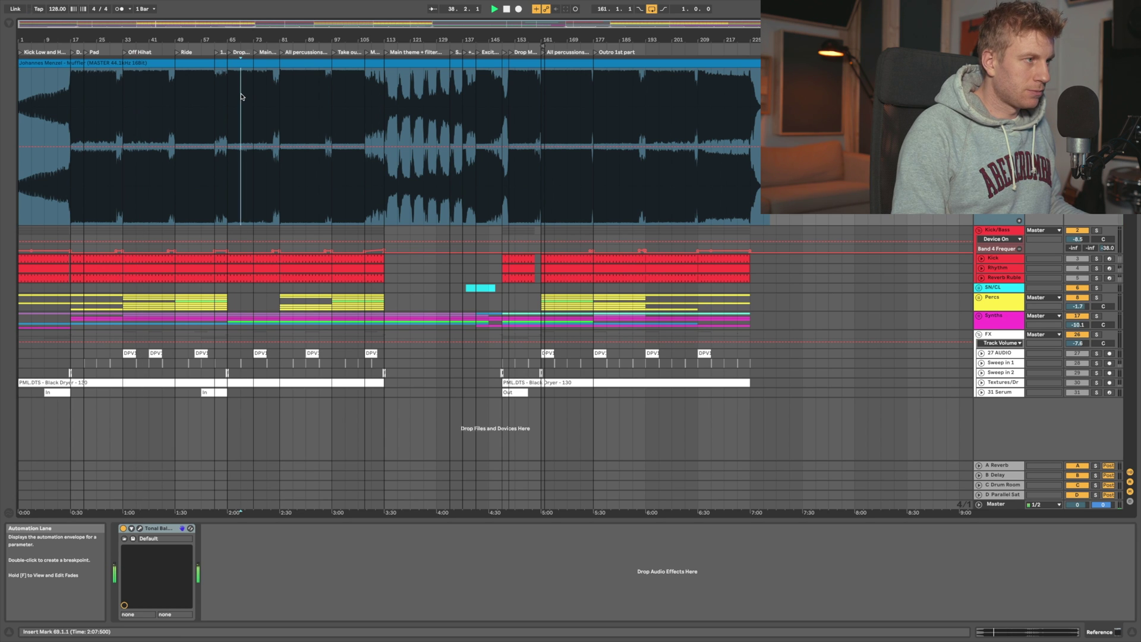
pyautogui.click(305, 90)
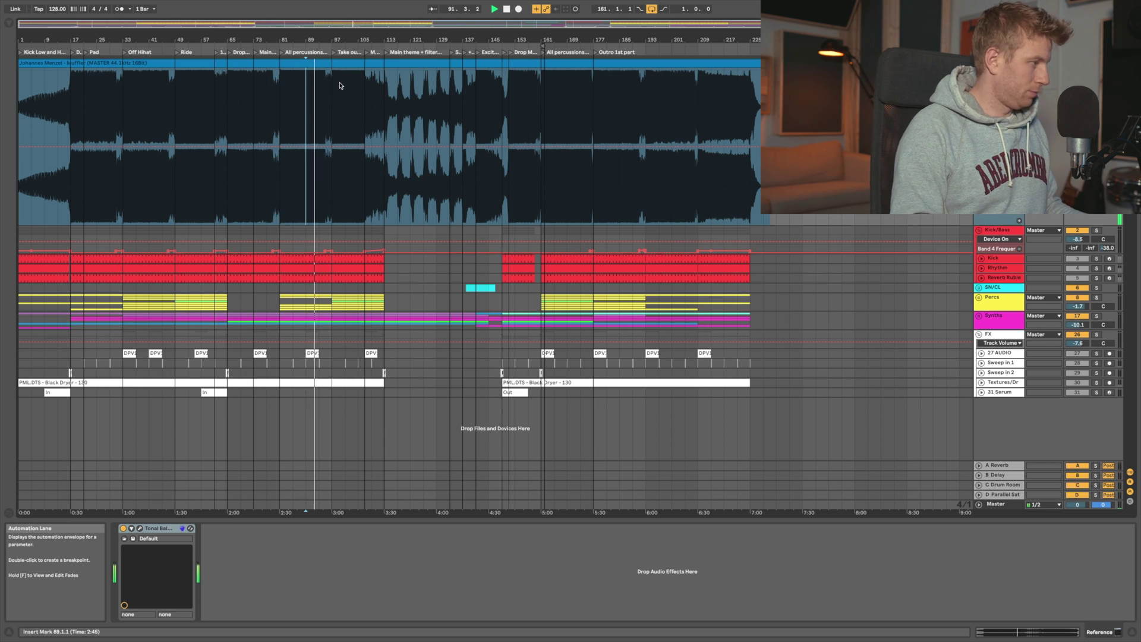
pyautogui.click(379, 90)
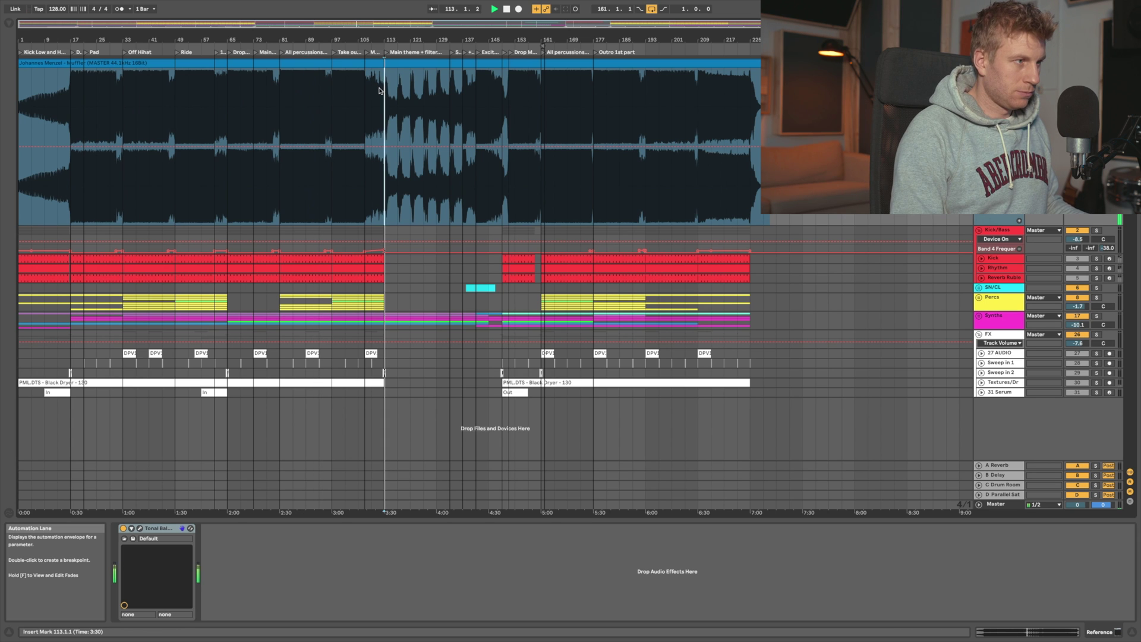
pyautogui.click(463, 95)
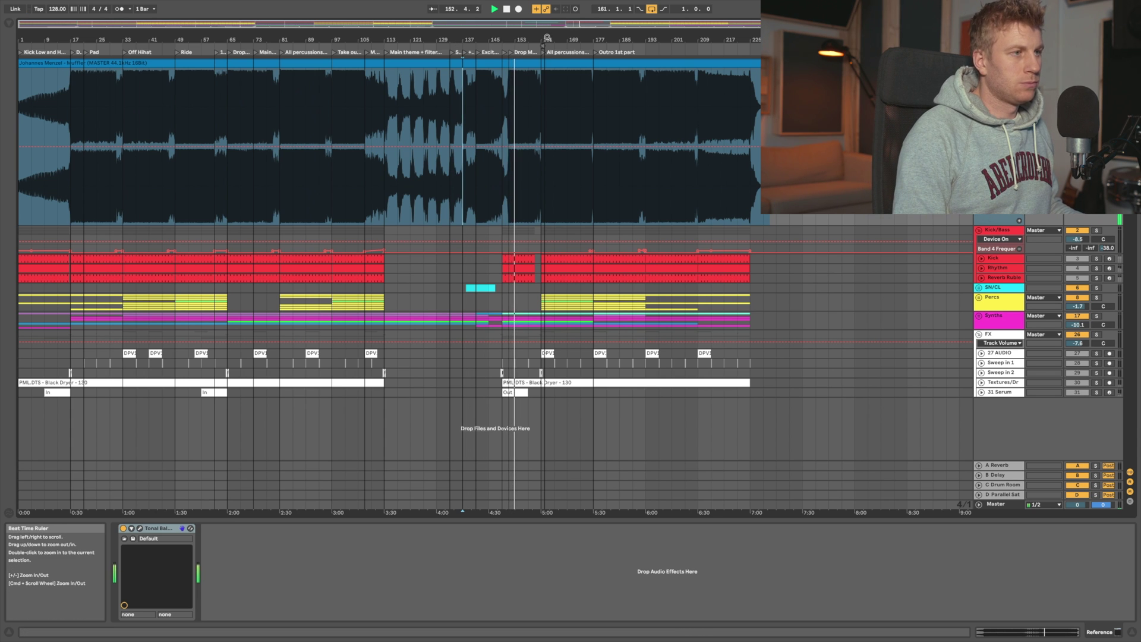
pyautogui.scroll(5, 538, 84)
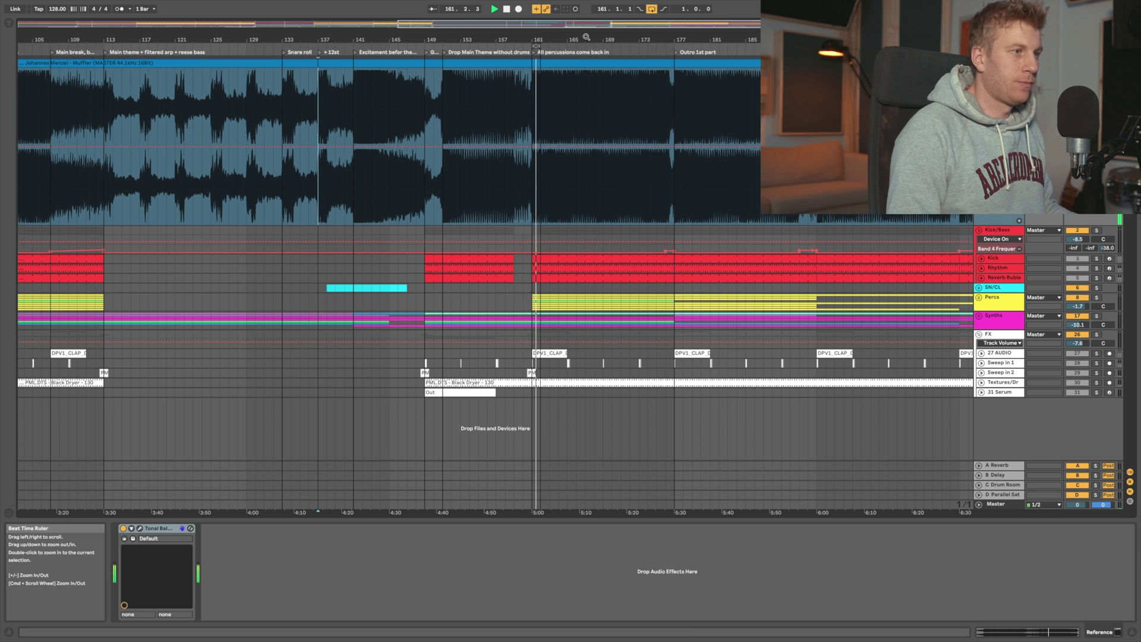
# Step: Stop playback, zoom out to the whole song and select bars 117–129
pyautogui.press('space')
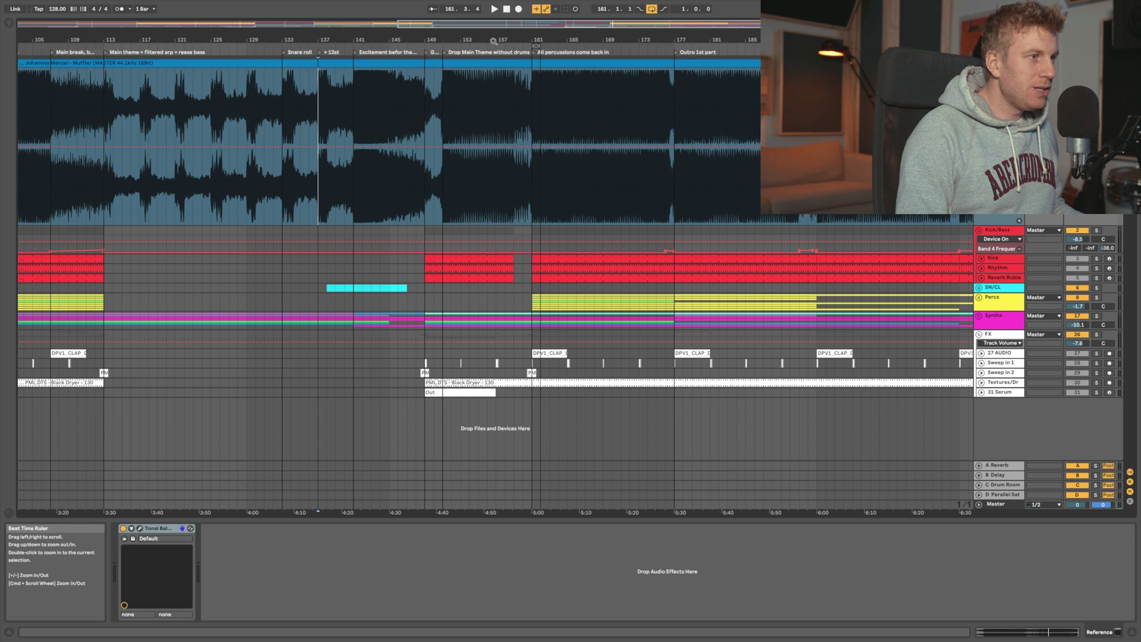
pyautogui.click(493, 41)
pyautogui.moveTo(506, 39); pyautogui.dragTo(506, 12)
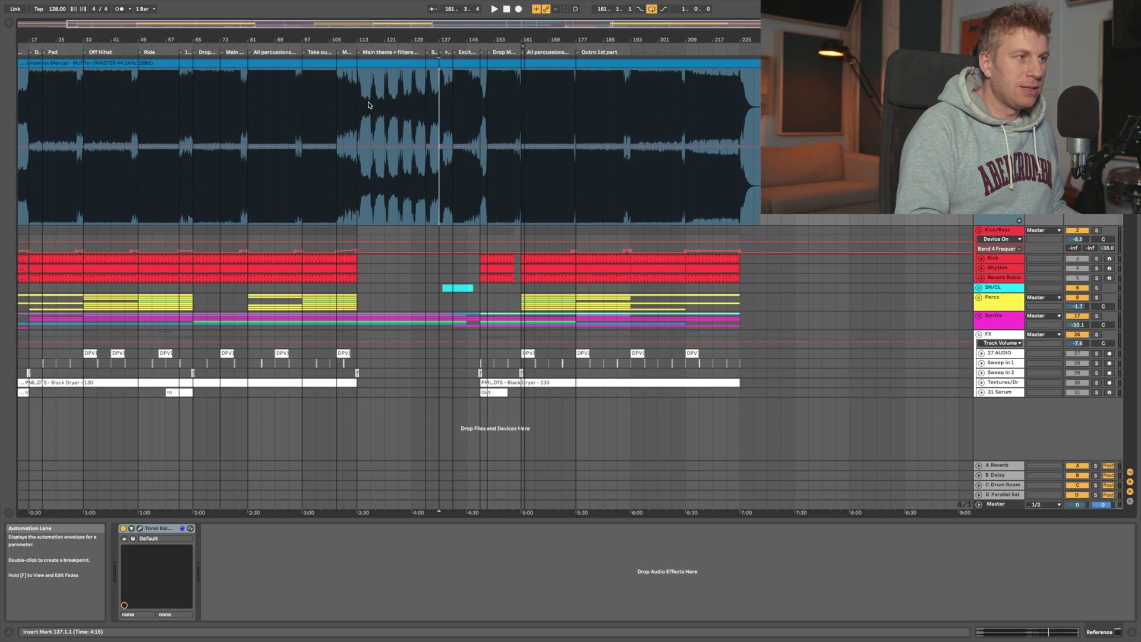
pyautogui.moveTo(371, 109); pyautogui.dragTo(416, 108)
pyautogui.hscroll(-3, 314, 123)
# Step: Try selections at bars 5–13 and 225–237, then set the start point at bar 161
pyautogui.moveTo(65, 114); pyautogui.dragTo(33, 115)
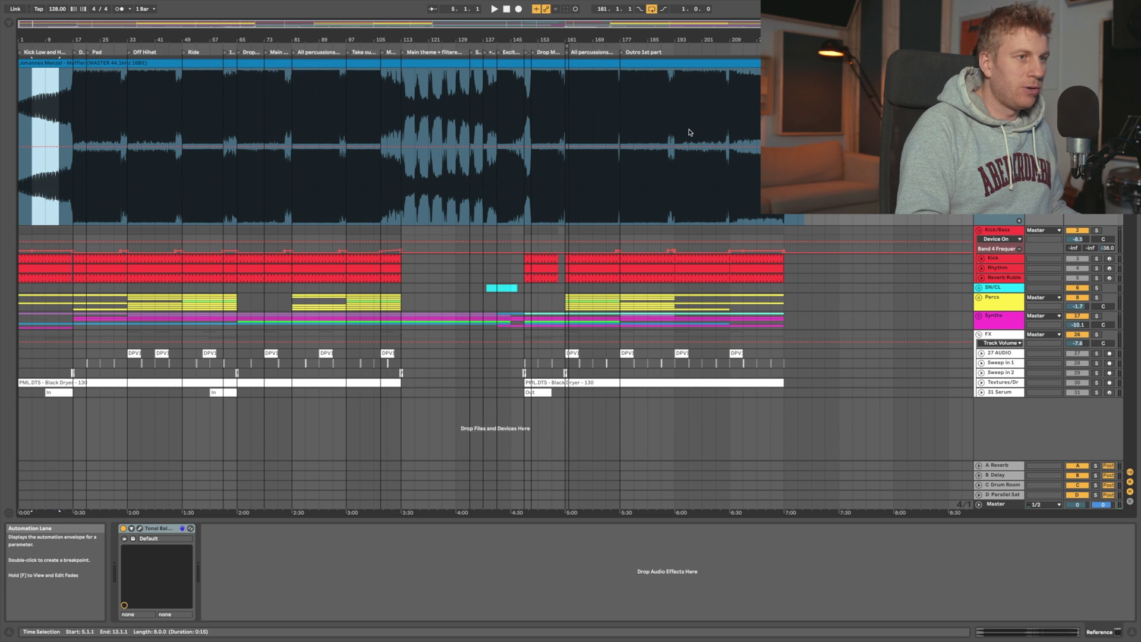
pyautogui.moveTo(784, 510)
pyautogui.mouseDown()
pyautogui.moveTo(825, 510)
pyautogui.moveTo(797, 510)
pyautogui.mouseUp()
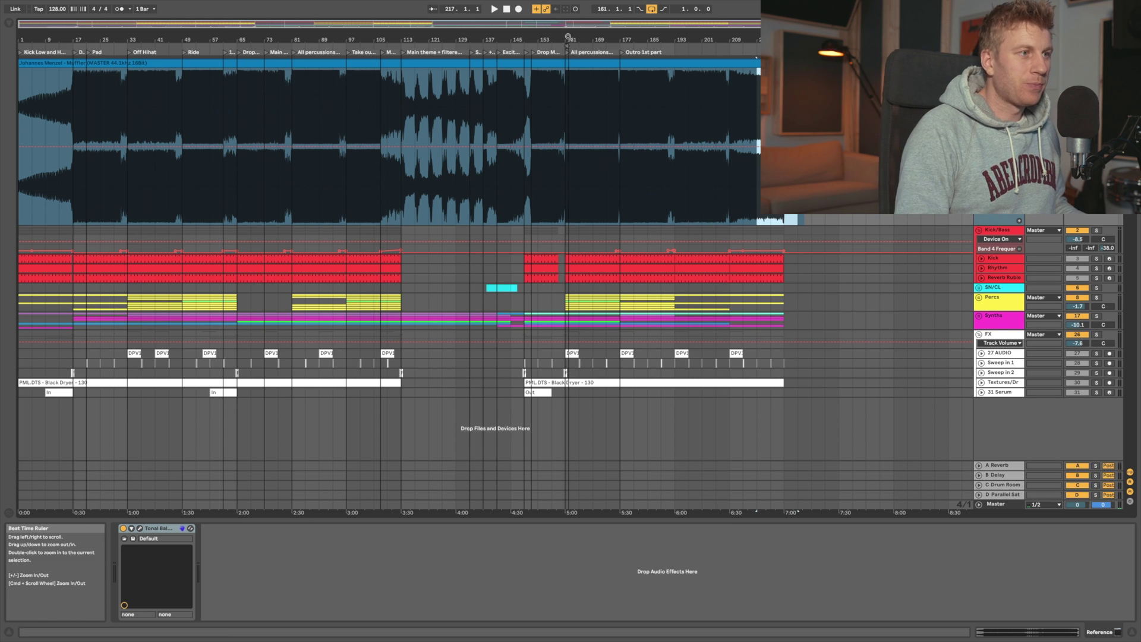
pyautogui.moveTo(566, 40); pyautogui.dragTo(568, 37)
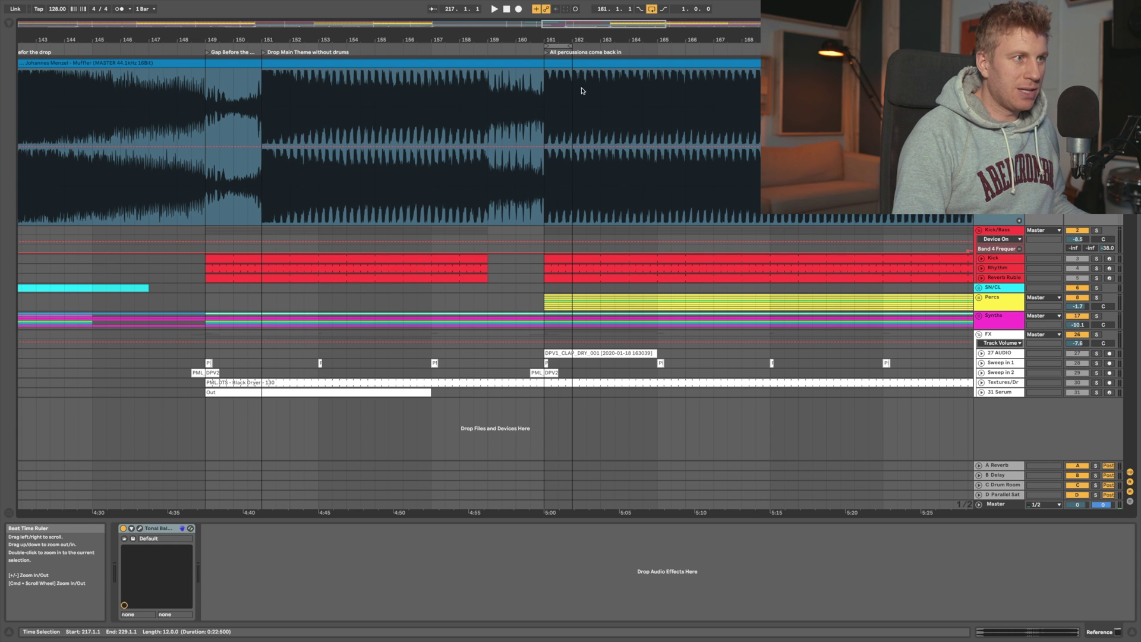
pyautogui.click(550, 89)
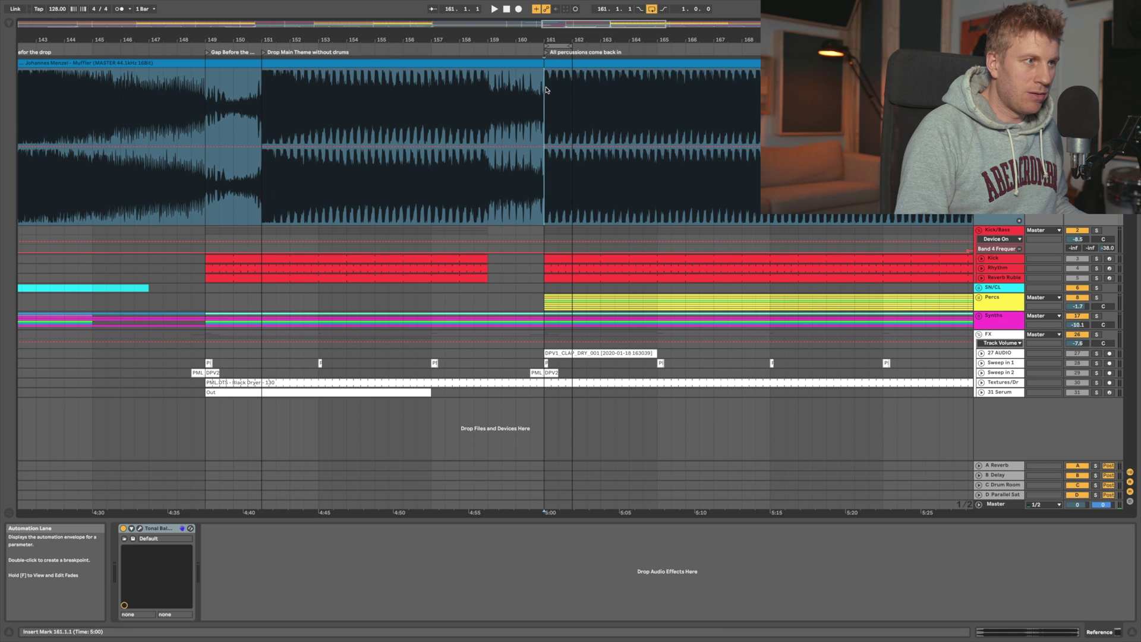
# Step: Split bar 161–162 into its own clip, consolidate it with Cmd+J, and exit full screen
pyautogui.moveTo(546, 89); pyautogui.dragTo(572, 90)
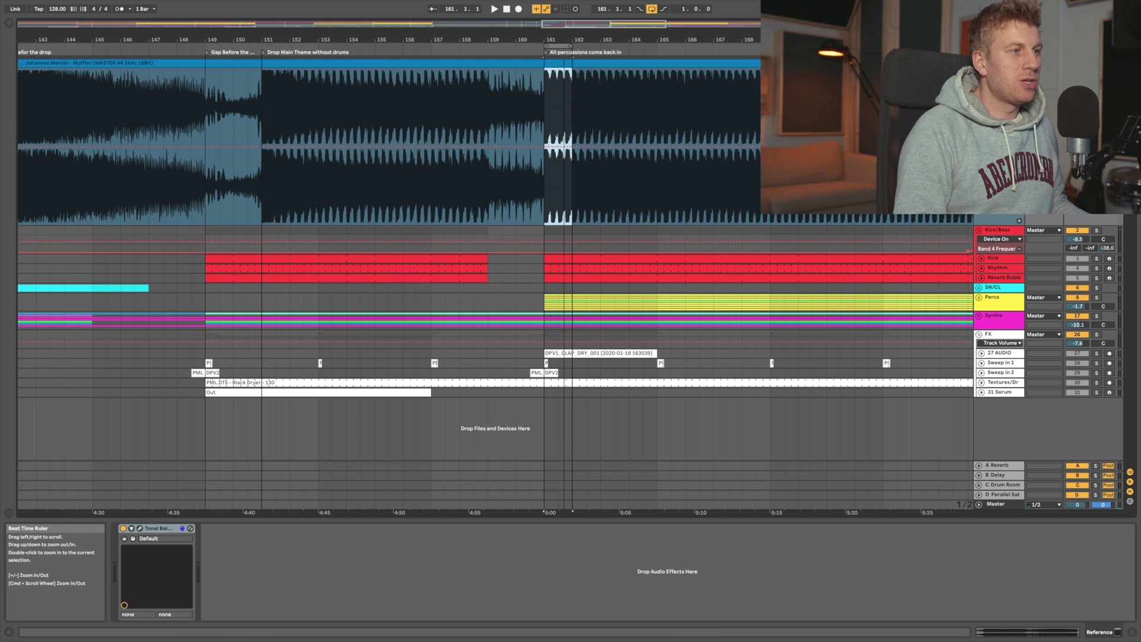
pyautogui.scroll(3, 564, 511)
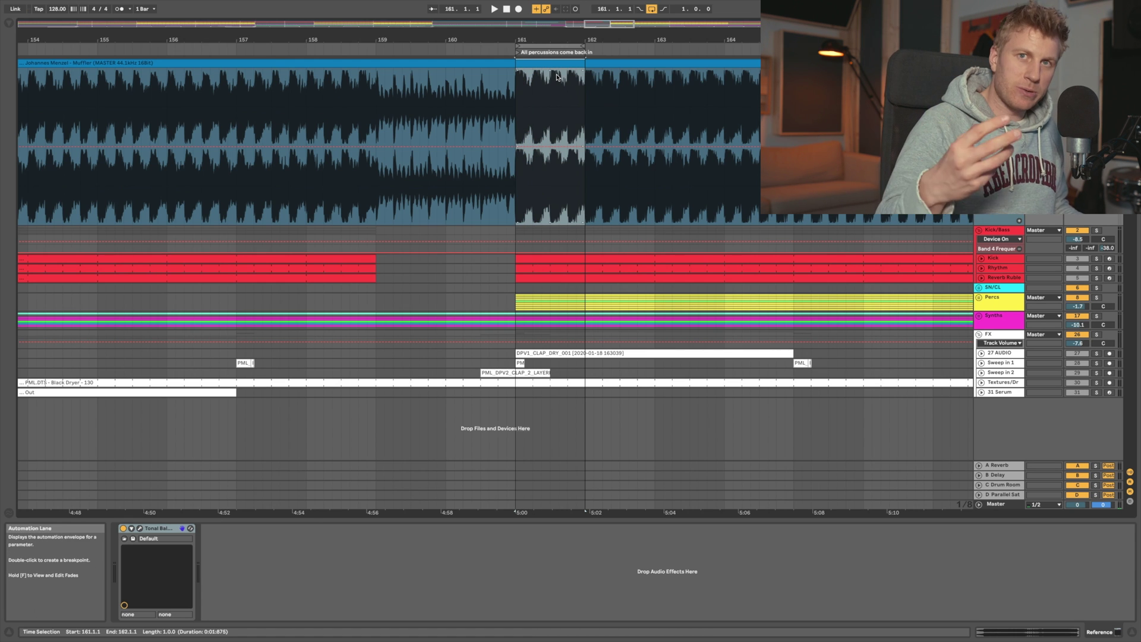
pyautogui.moveTo(557, 76); pyautogui.dragTo(556, 67)
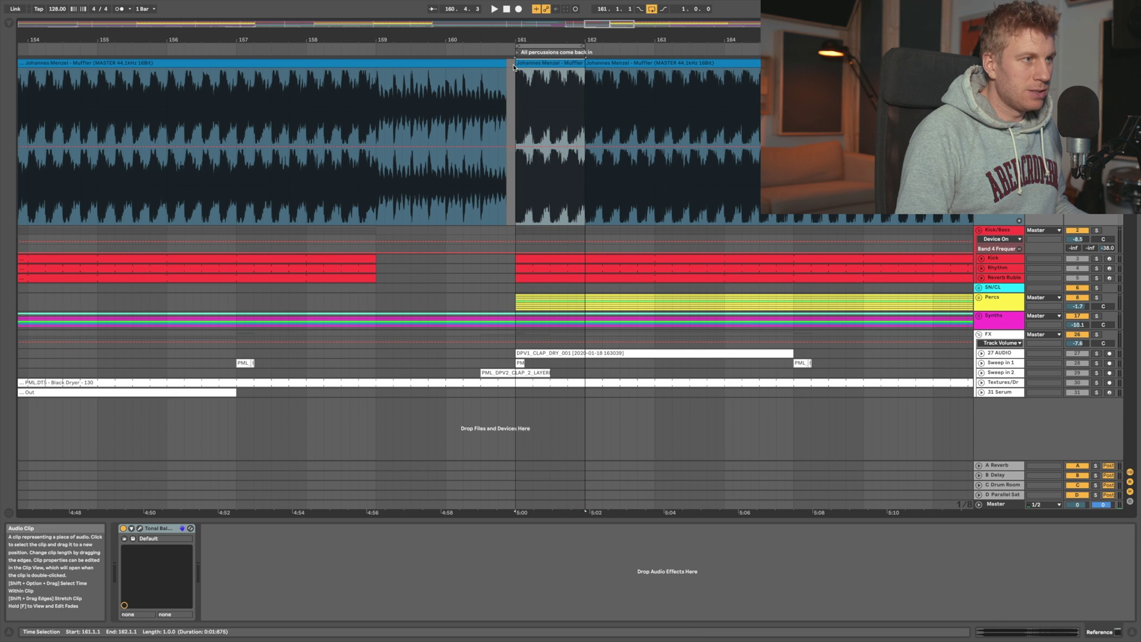
pyautogui.click(520, 64)
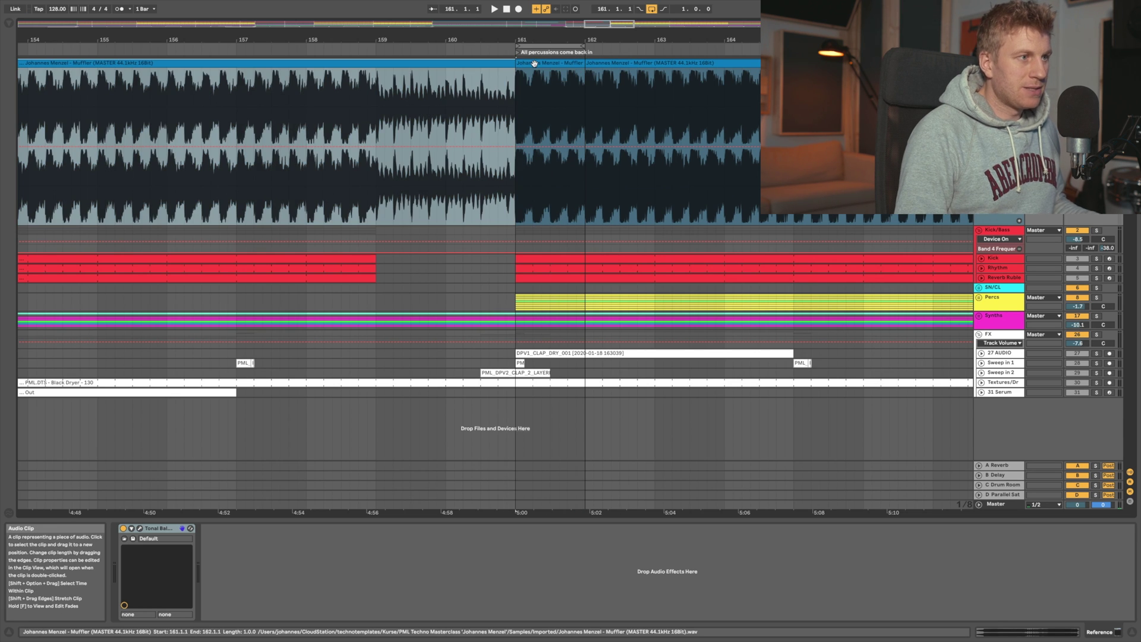
pyautogui.click(534, 64)
pyautogui.press('super+j')
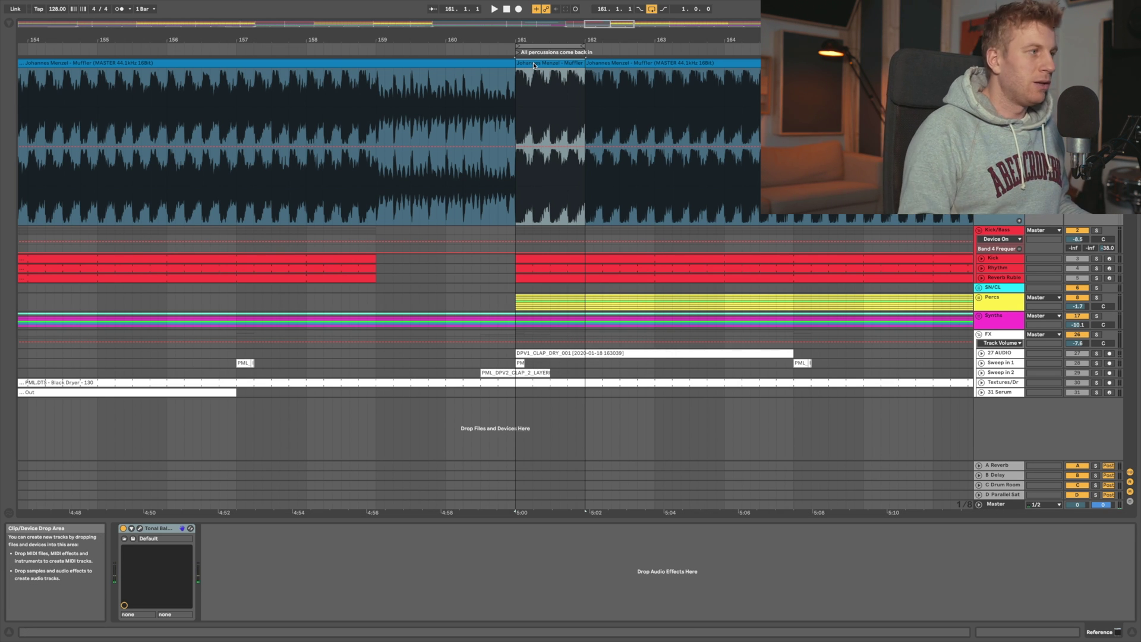
pyautogui.click(30, 7)
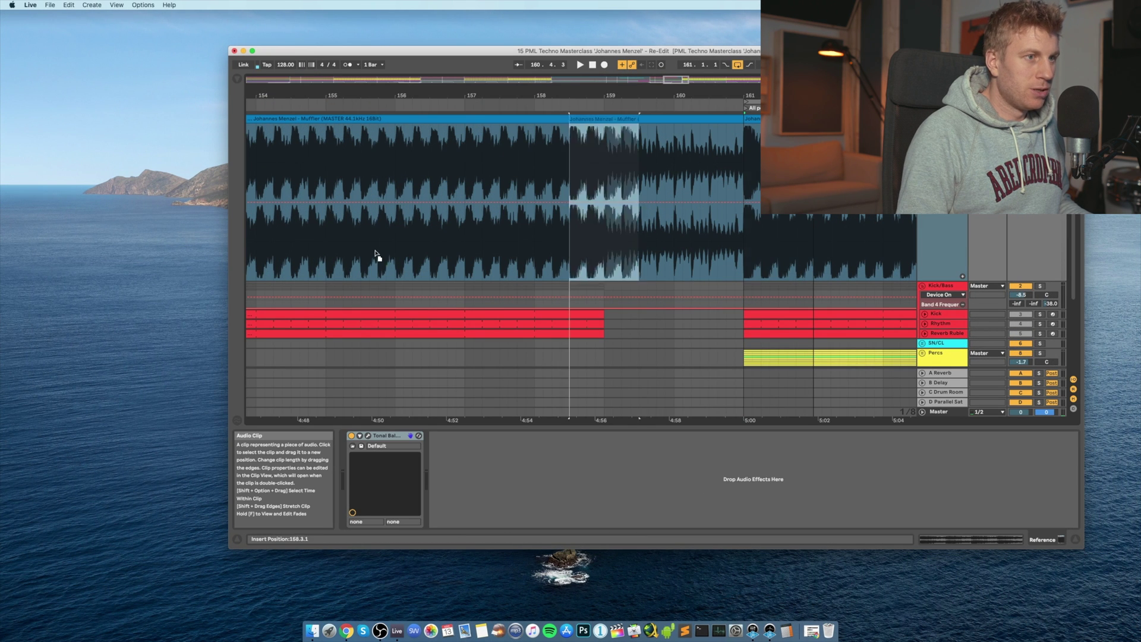
# Step: Export the consolidated clip to the desktop as a Muffler .wav and restore Live to full screen
pyautogui.moveTo(376, 255); pyautogui.dragTo(149, 167)
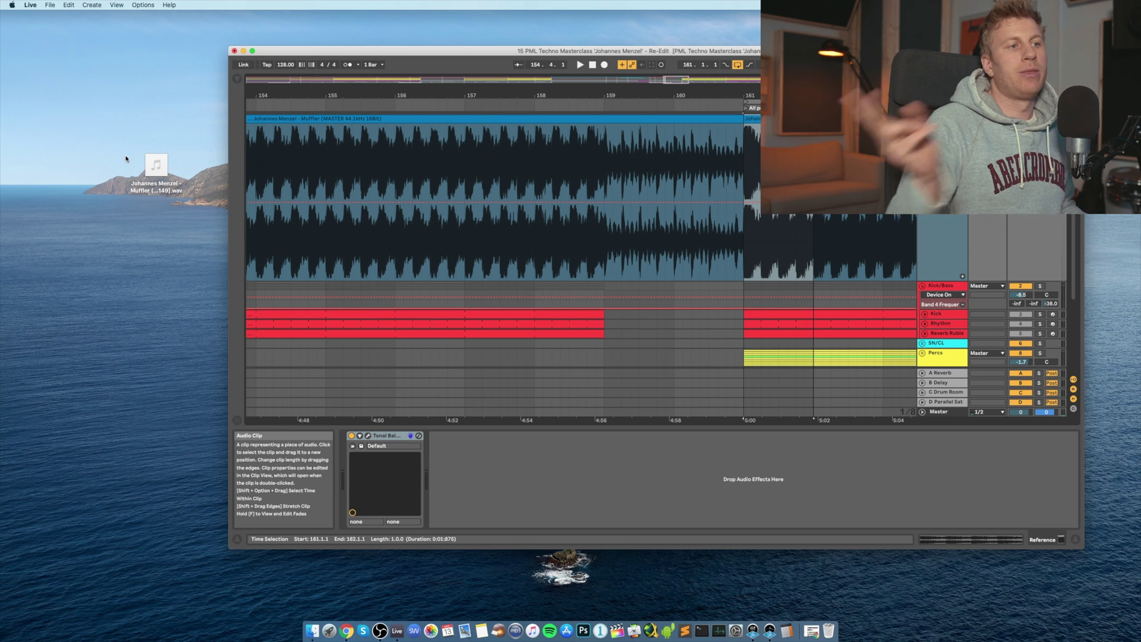
pyautogui.click(167, 169)
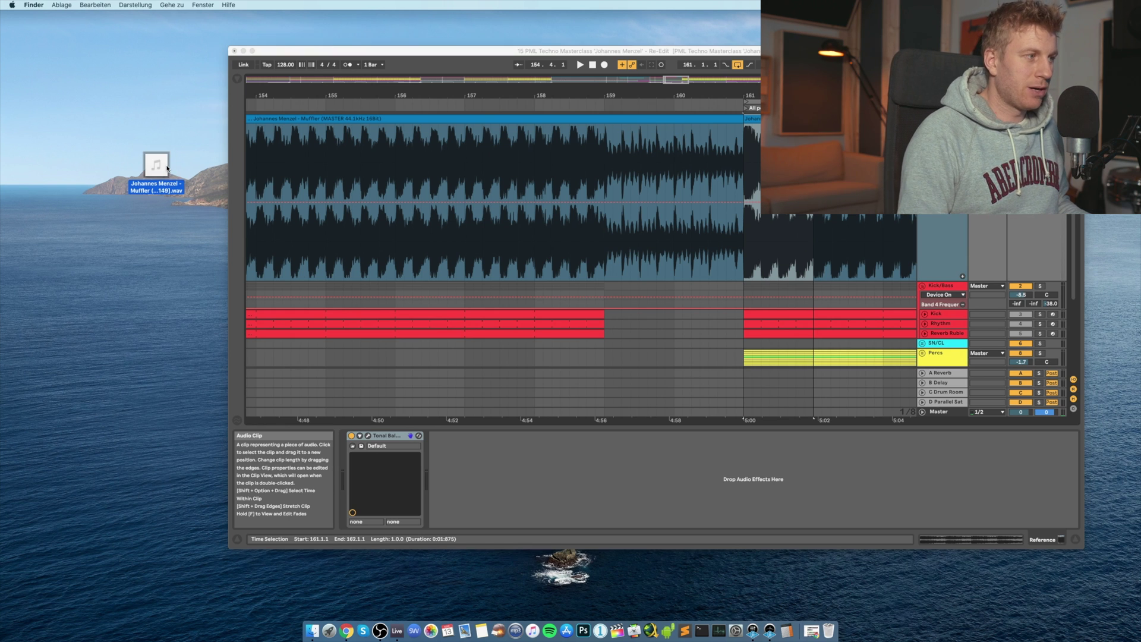
pyautogui.moveTo(187, 133); pyautogui.dragTo(34, 233)
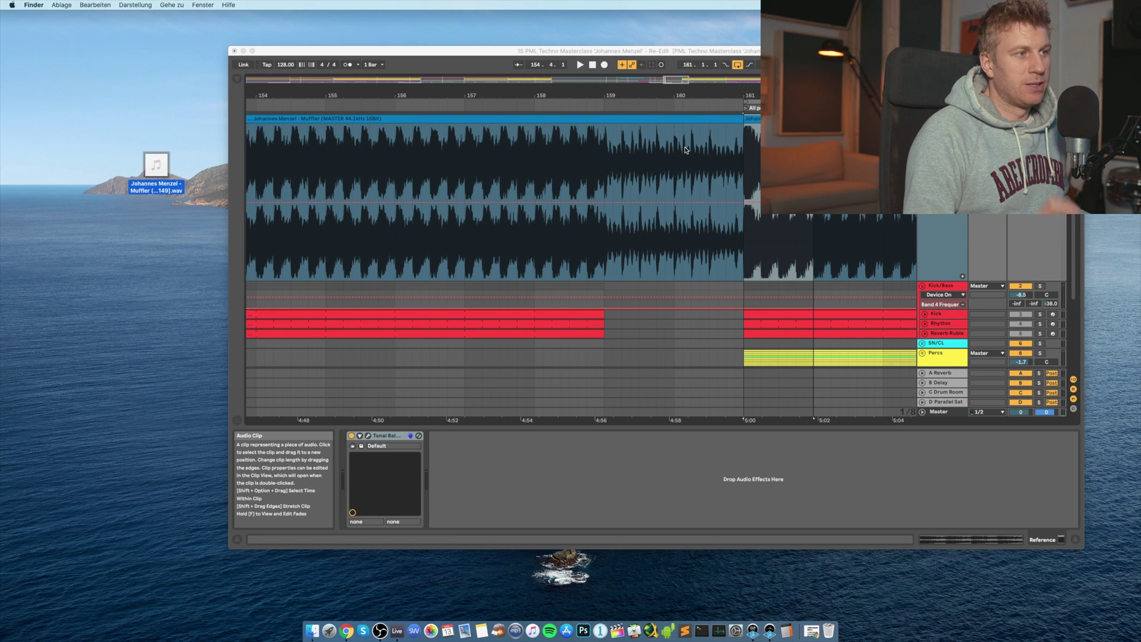
pyautogui.click(254, 51)
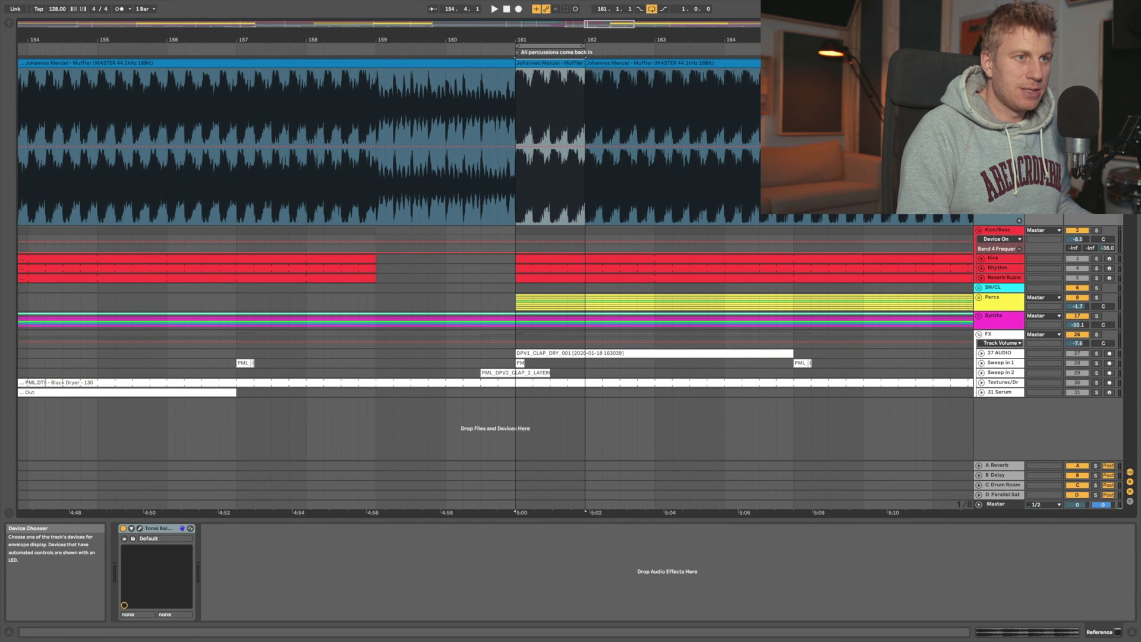
# Step: Open Tonal Balance Control, set its target to EDM, and show the custom target options
pyautogui.click(136, 531)
pyautogui.click(404, 185)
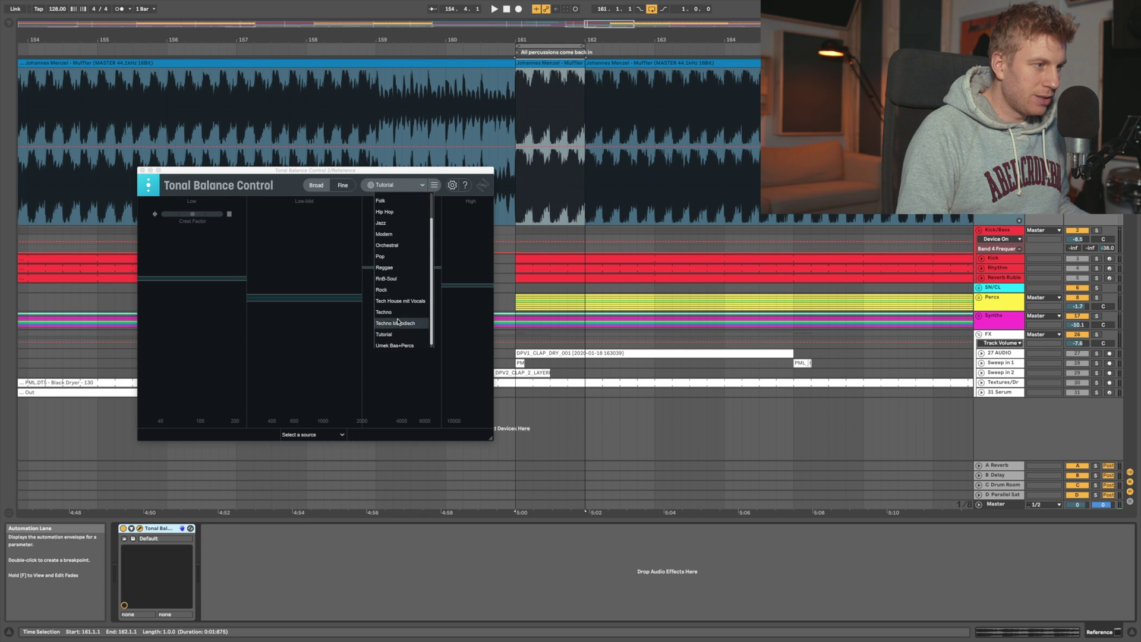
pyautogui.scroll(-1, 395, 274)
pyautogui.click(401, 208)
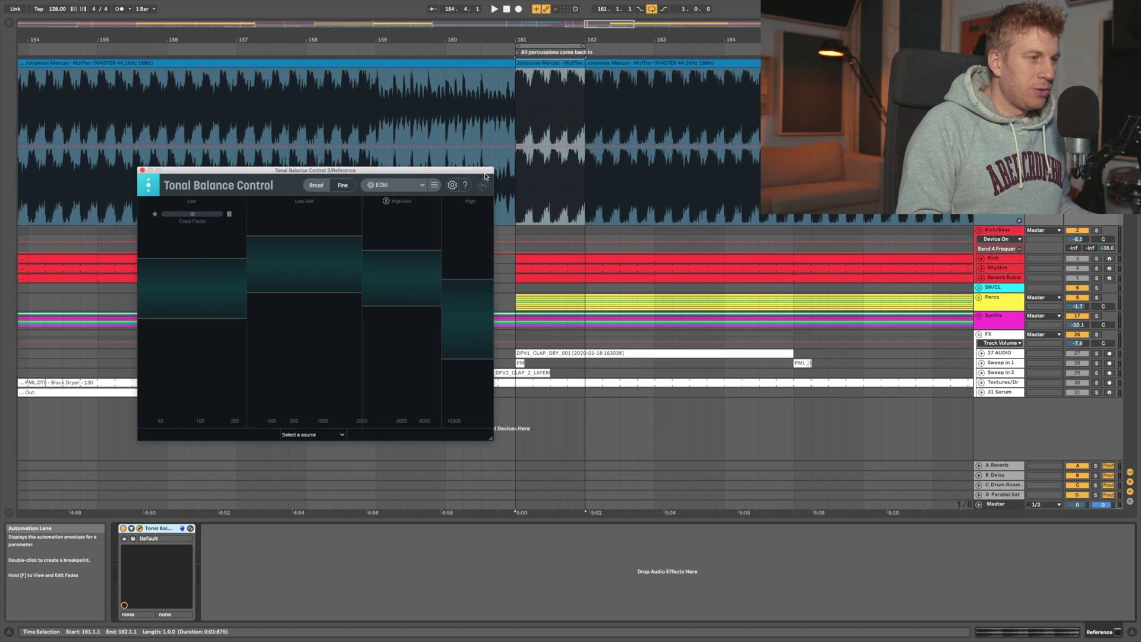
pyautogui.click(435, 186)
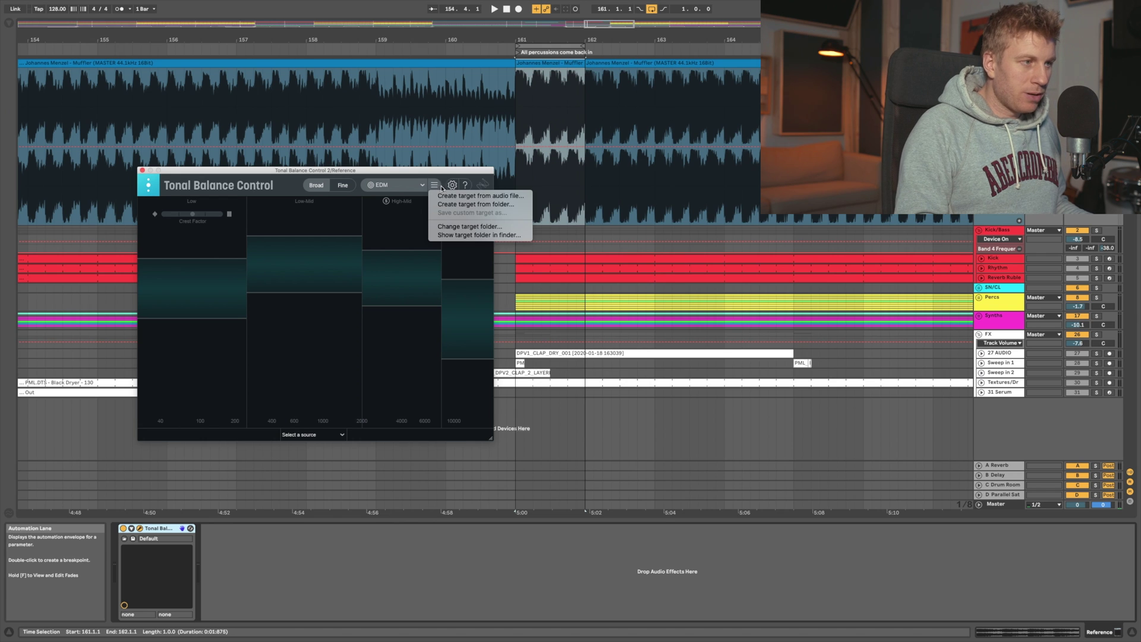
# Step: Create a custom target from the Muffler master .wav file on the Desktop
pyautogui.click(494, 197)
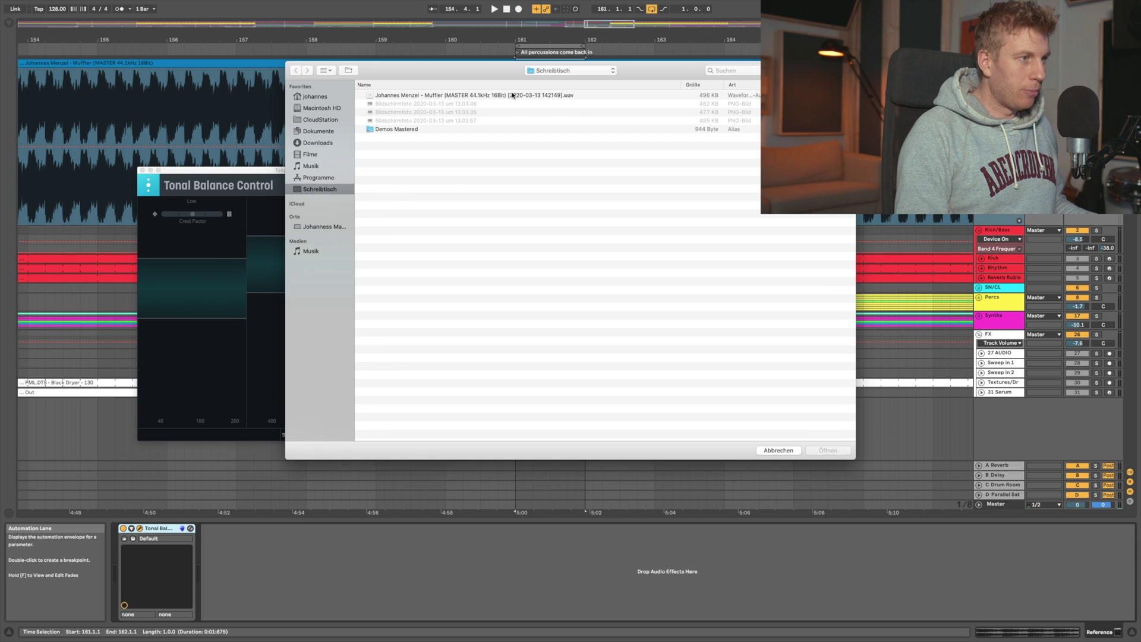
pyautogui.click(513, 96)
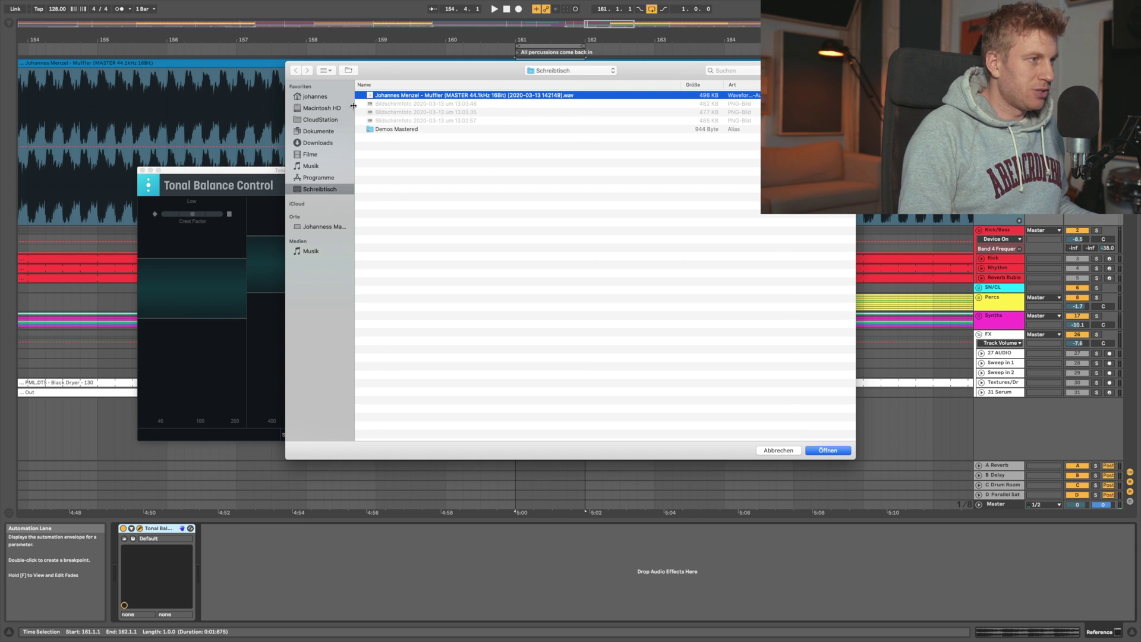
pyautogui.click(828, 451)
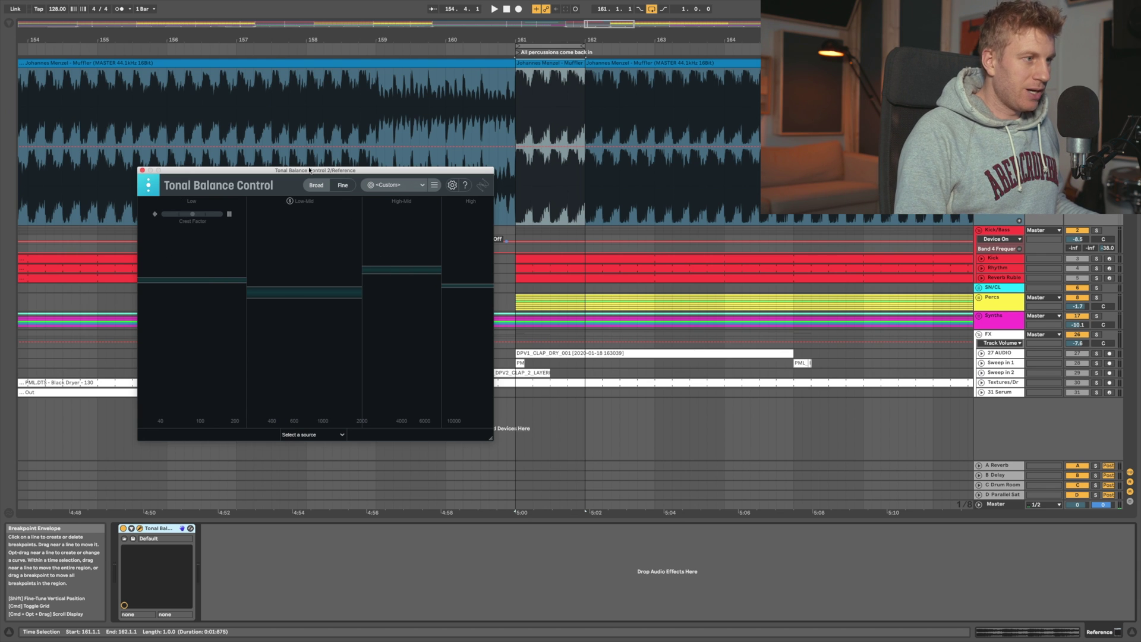
# Step: Move the plug-in window lower-left, start playback, and show the target list
pyautogui.moveTo(234, 174); pyautogui.dragTo(191, 248)
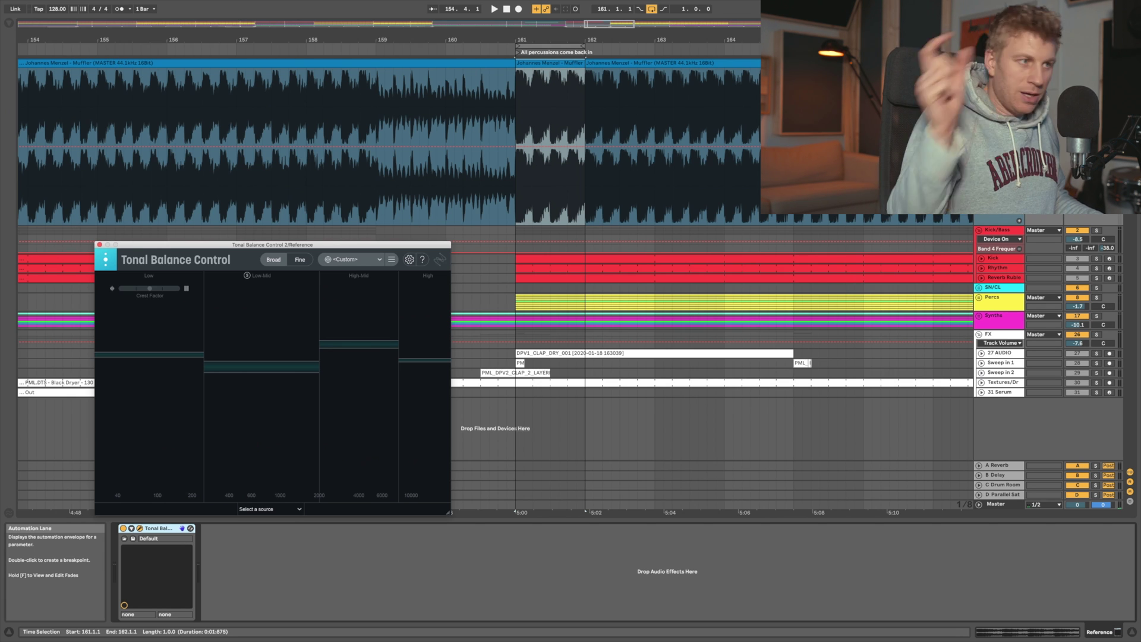
pyautogui.press('space')
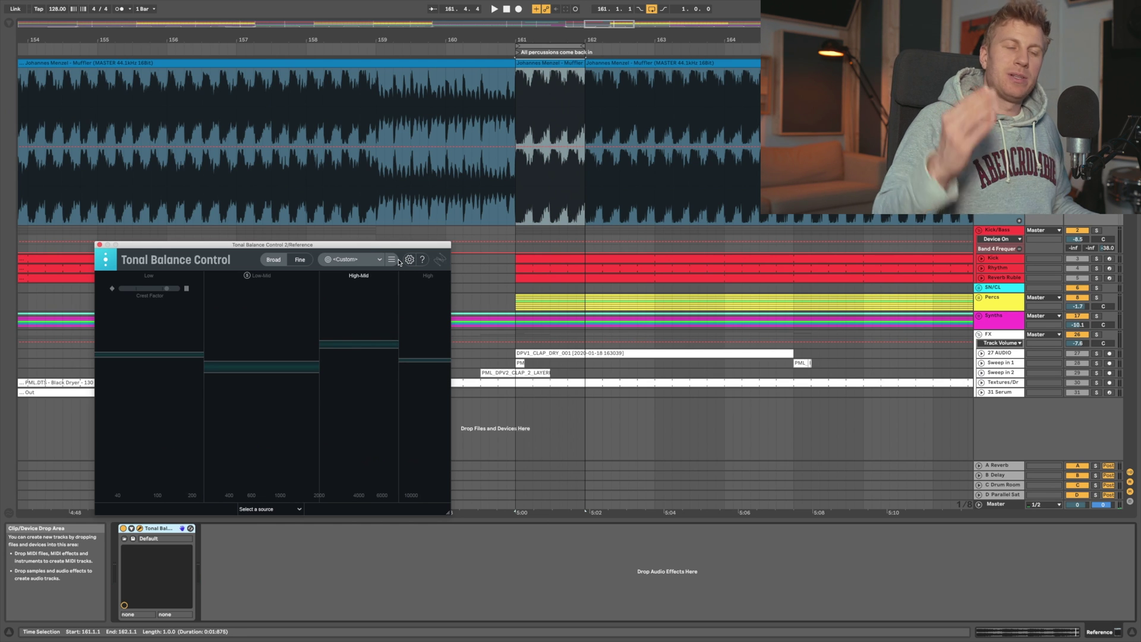
pyautogui.click(380, 259)
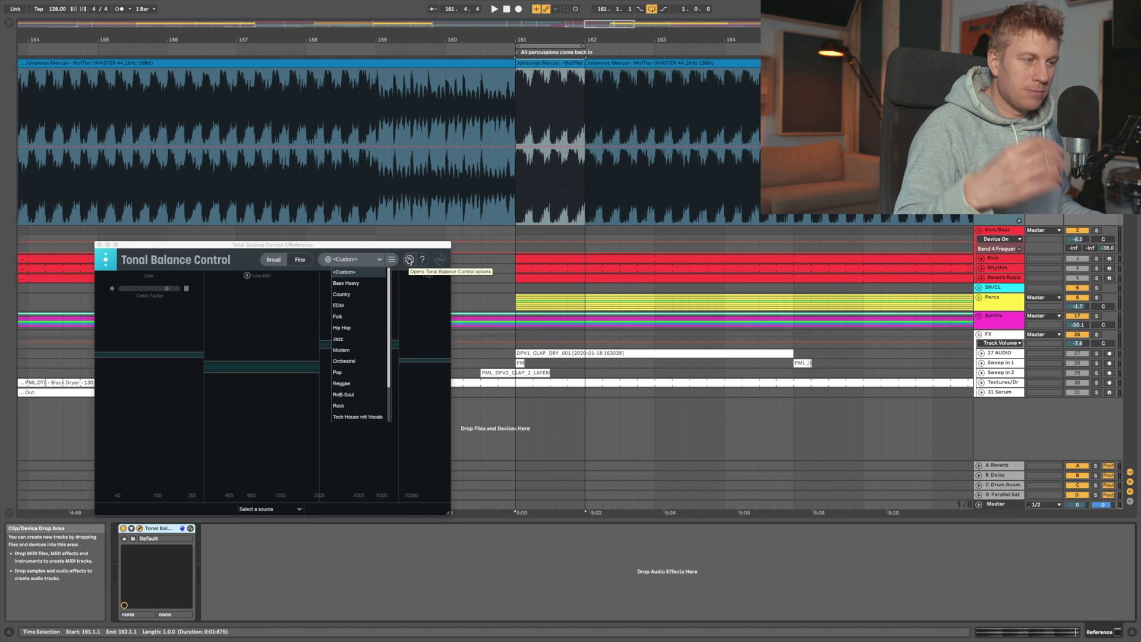
# Step: Compare against the Umek Bas+Percs target, then switch back to <Custom>
pyautogui.scroll(-2, 357, 369)
pyautogui.click(354, 417)
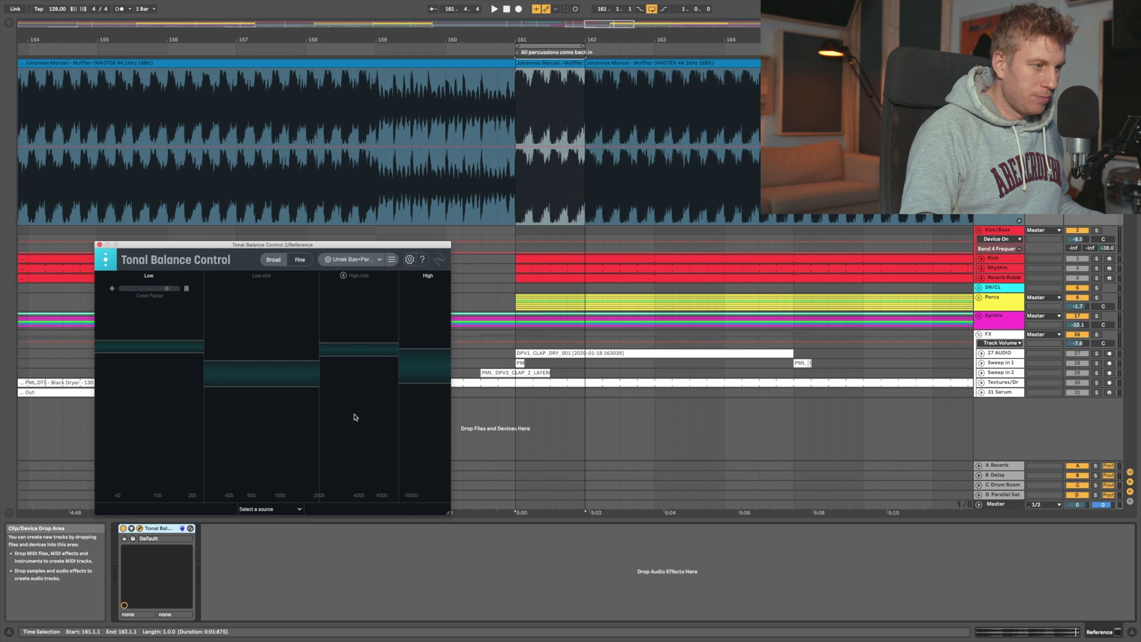
pyautogui.click(379, 263)
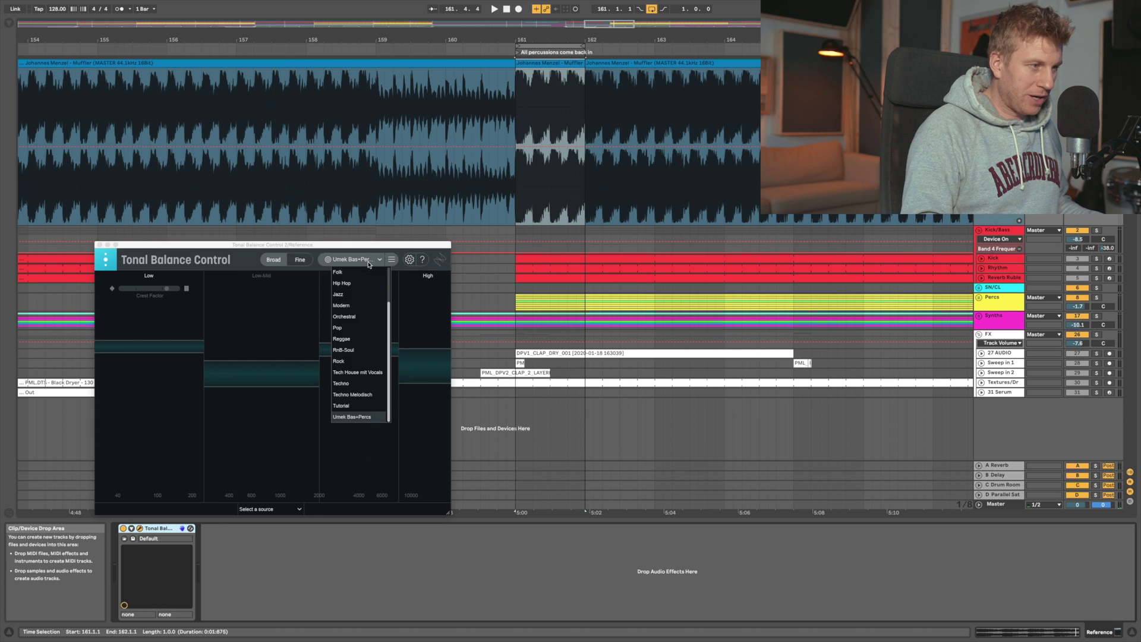
pyautogui.scroll(5, 358, 307)
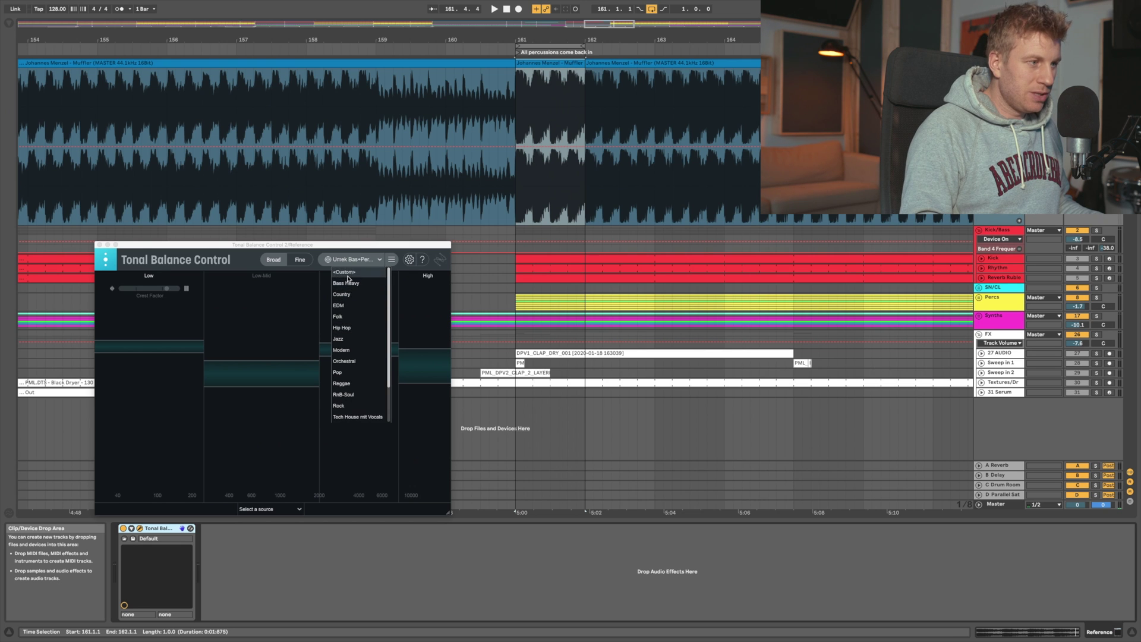
pyautogui.click(357, 275)
# Step: Save the custom target as Tutorial.json, replacing the existing file
pyautogui.click(390, 260)
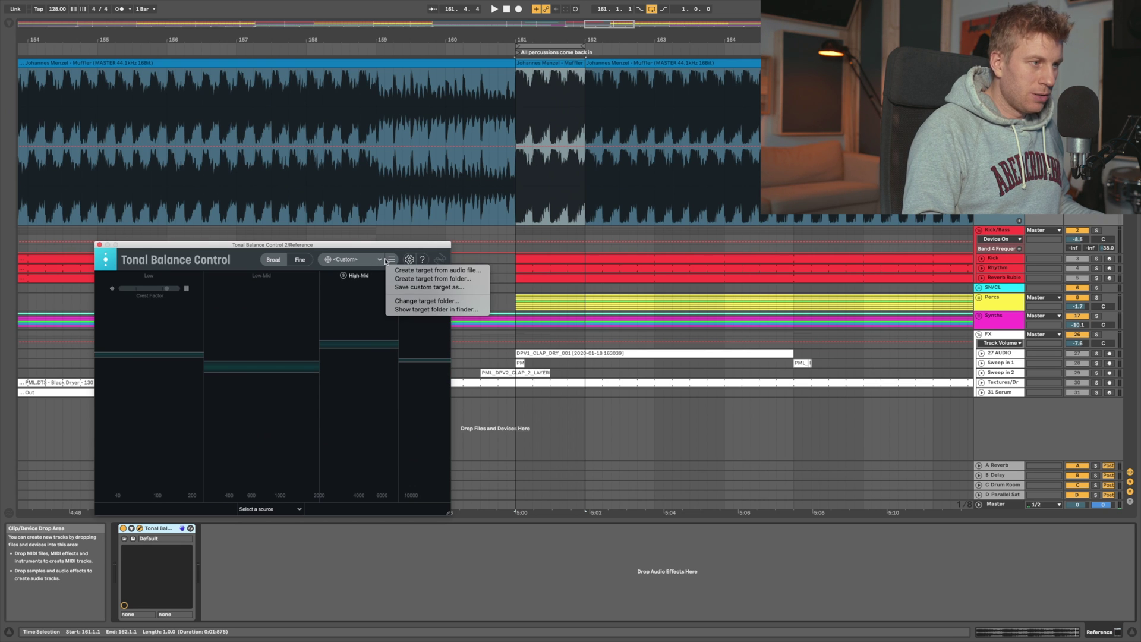
pyautogui.click(420, 287)
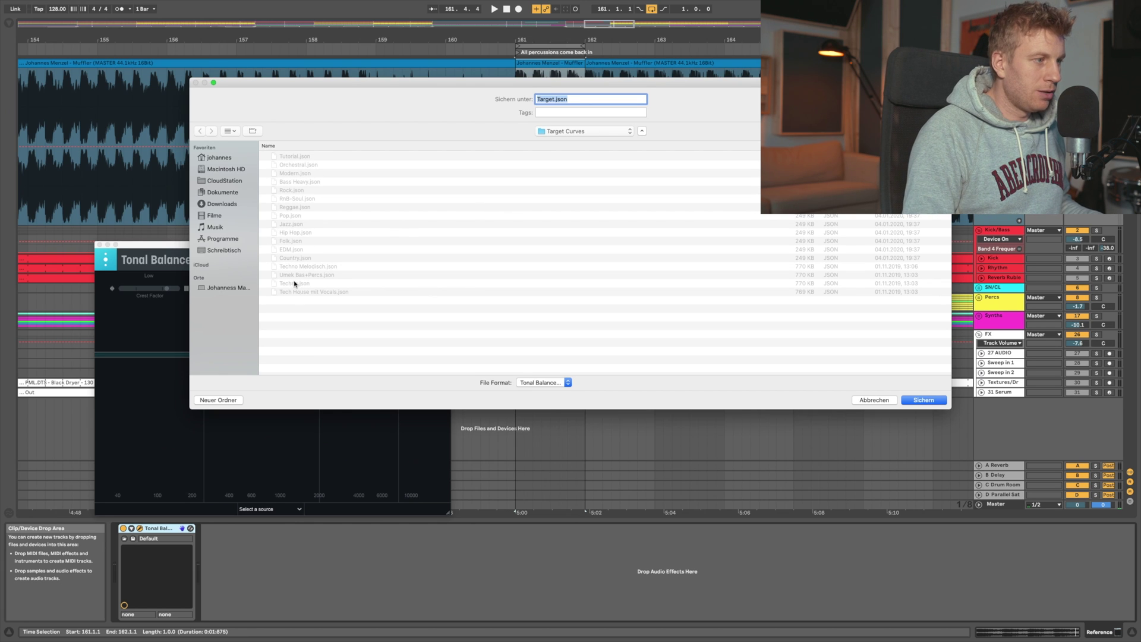
pyautogui.click(285, 157)
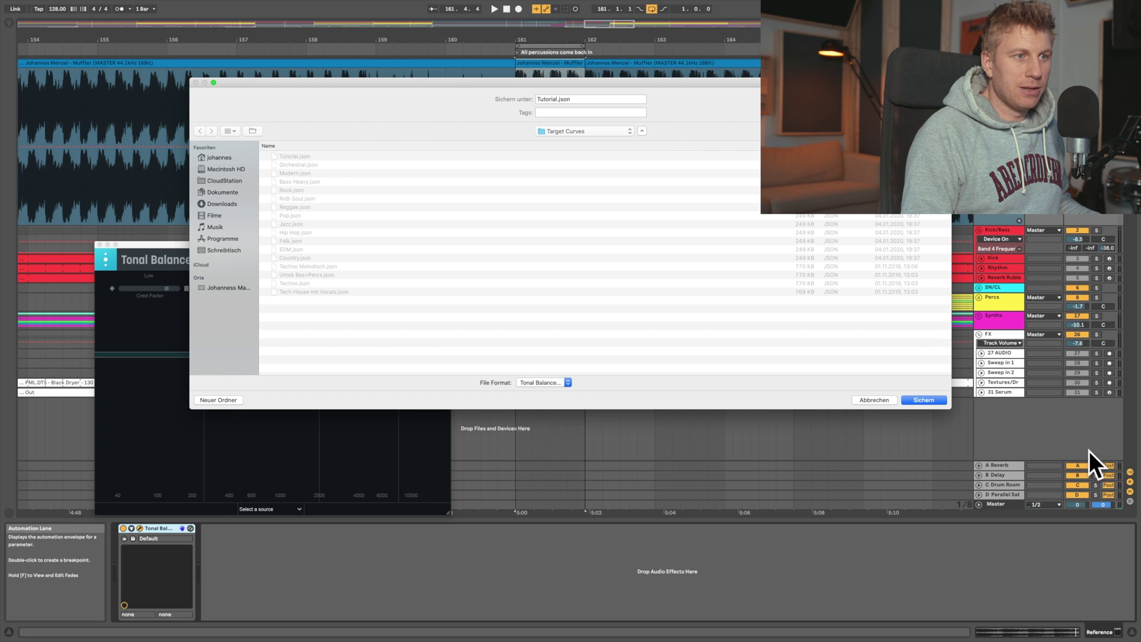
pyautogui.click(918, 399)
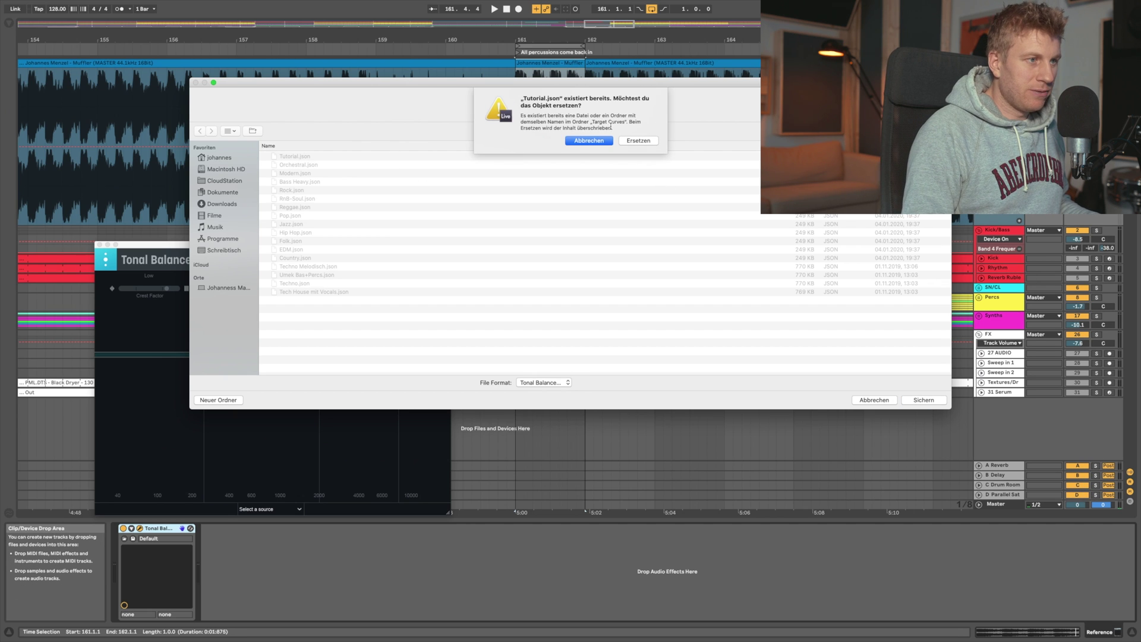
pyautogui.click(638, 140)
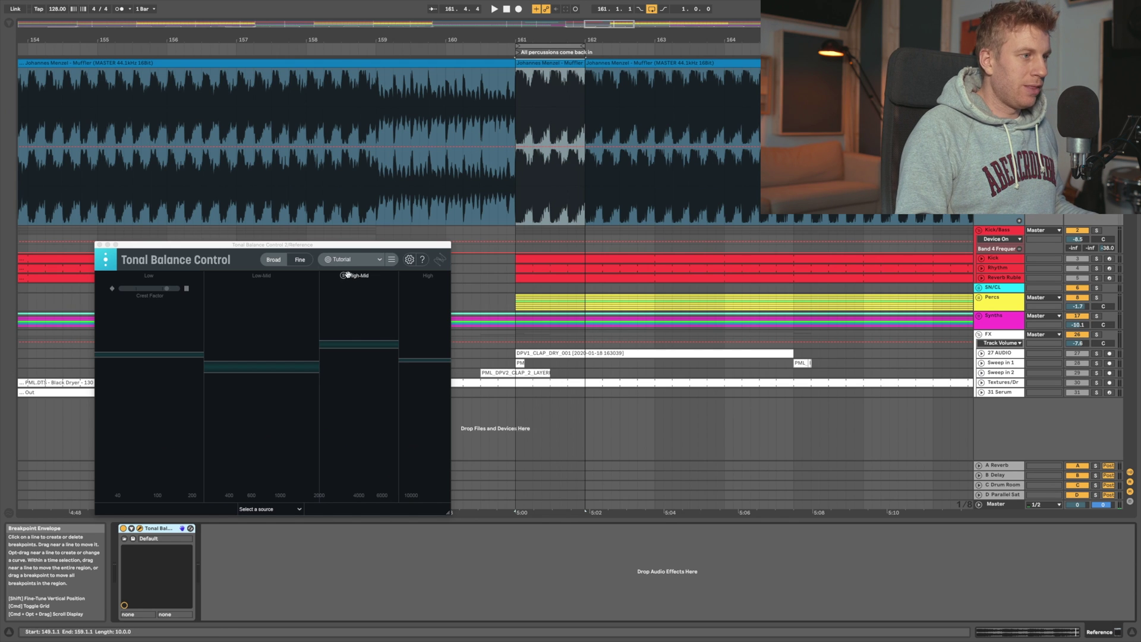
# Step: Select the newly saved Tutorial target and return focus to the arrangement
pyautogui.click(351, 259)
pyautogui.scroll(-1, 351, 369)
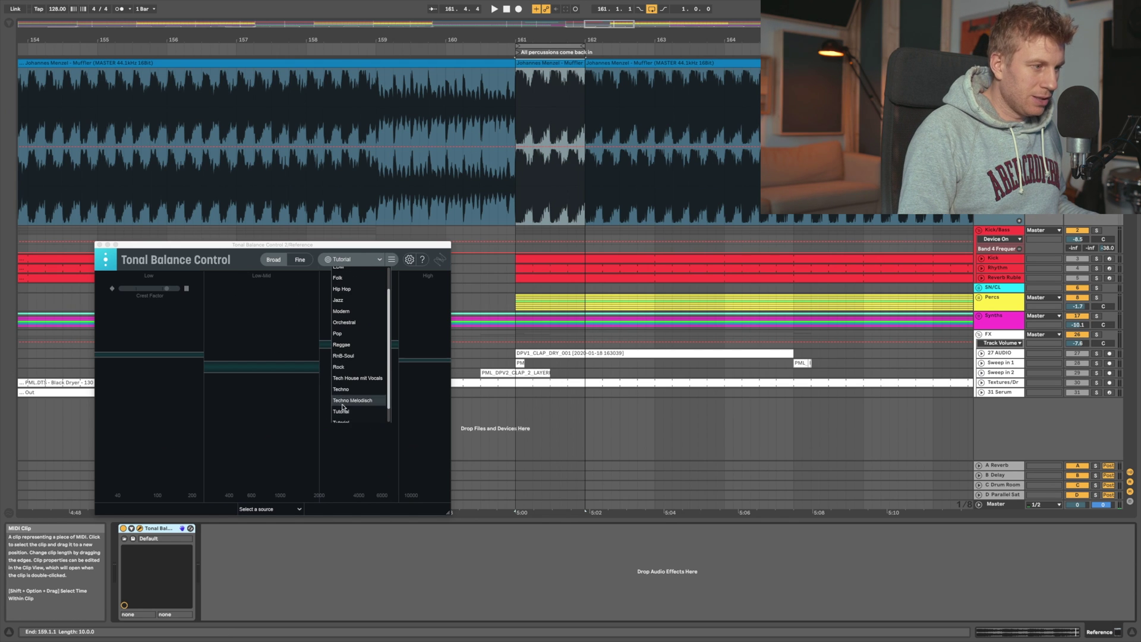
pyautogui.scroll(-1, 343, 408)
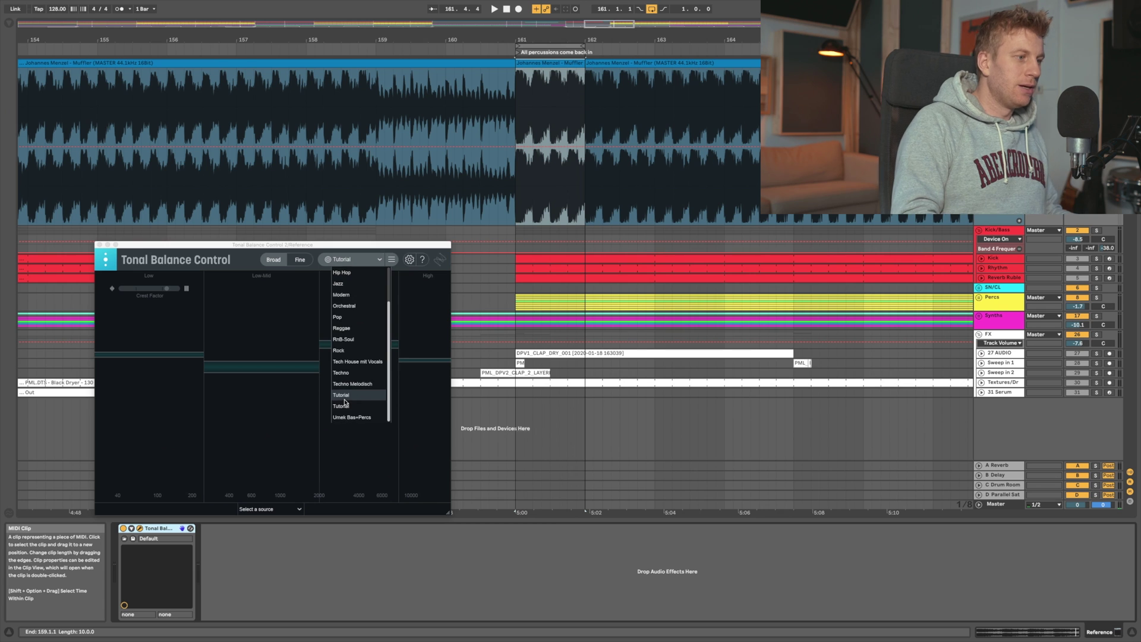
pyautogui.click(344, 397)
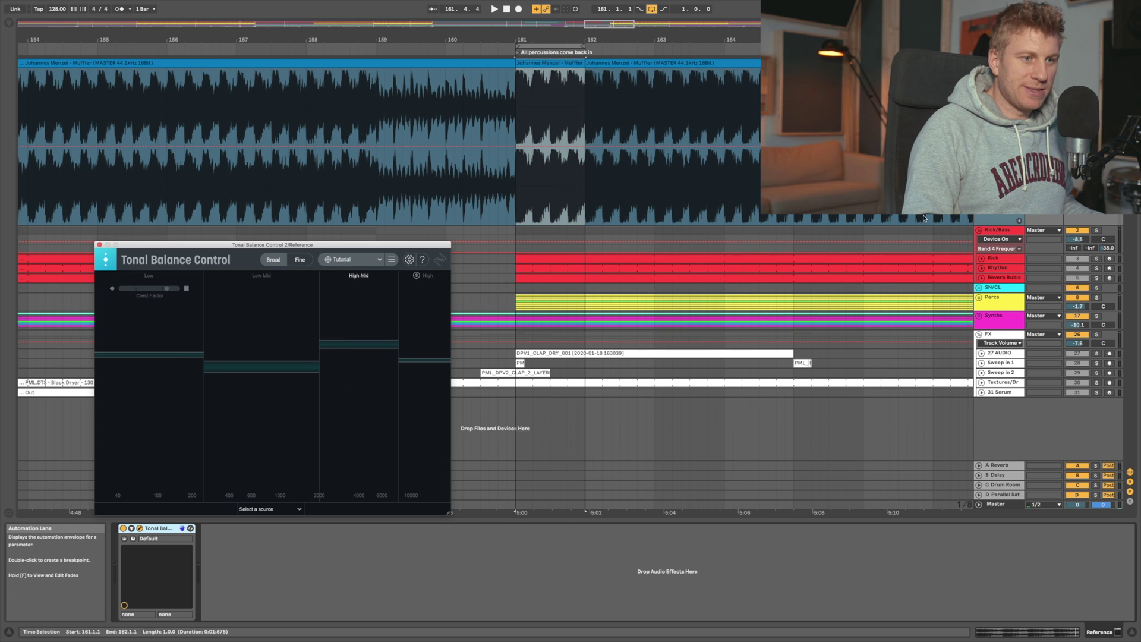
pyautogui.click(1003, 505)
# Step: Review the Master and Reference effect chains, then close the Tonal Balance Control window
pyautogui.click(1007, 506)
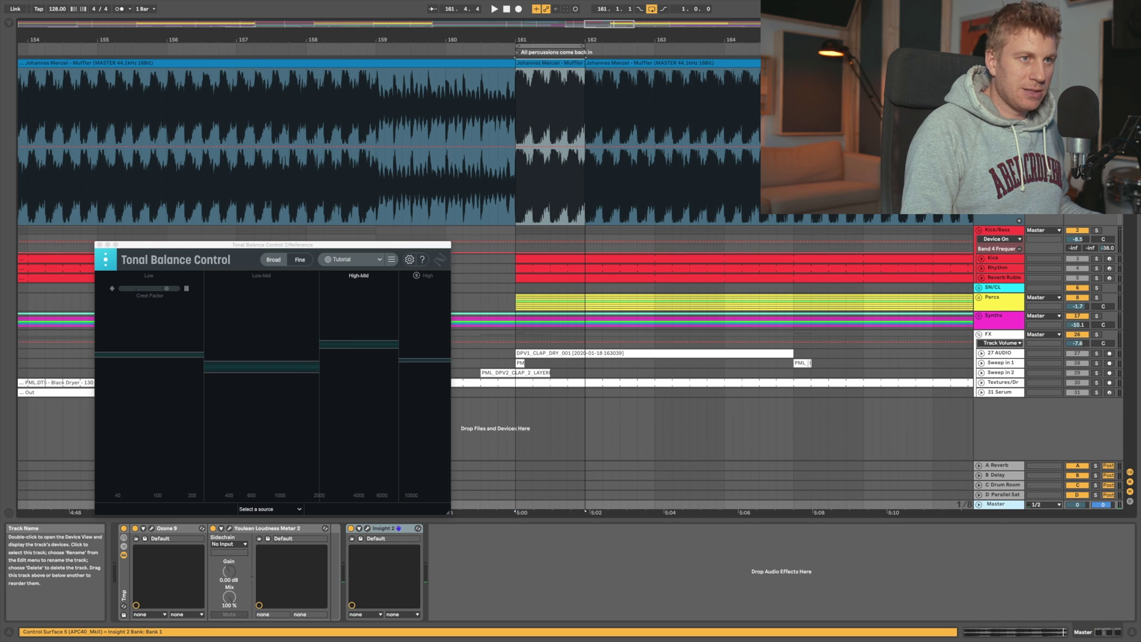
pyautogui.click(447, 230)
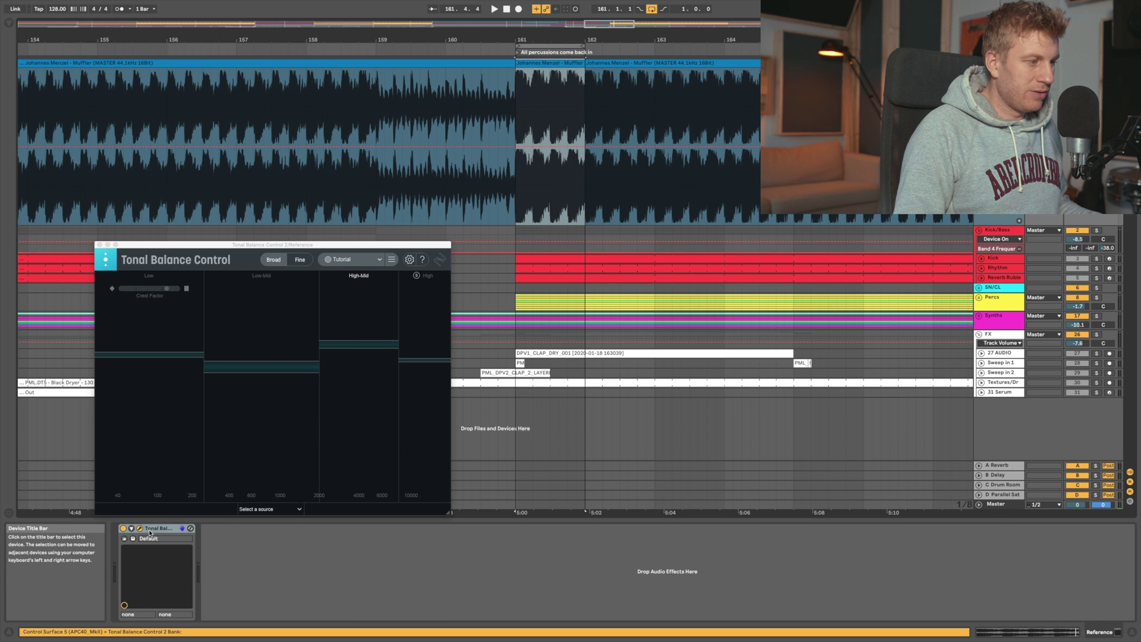
pyautogui.click(993, 505)
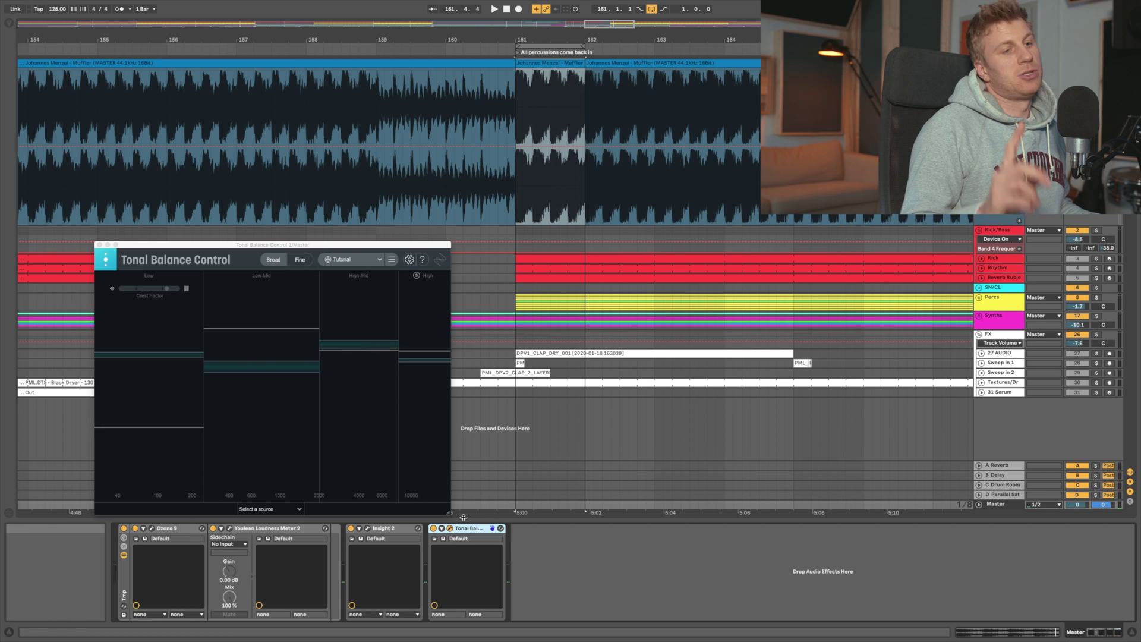
pyautogui.click(100, 245)
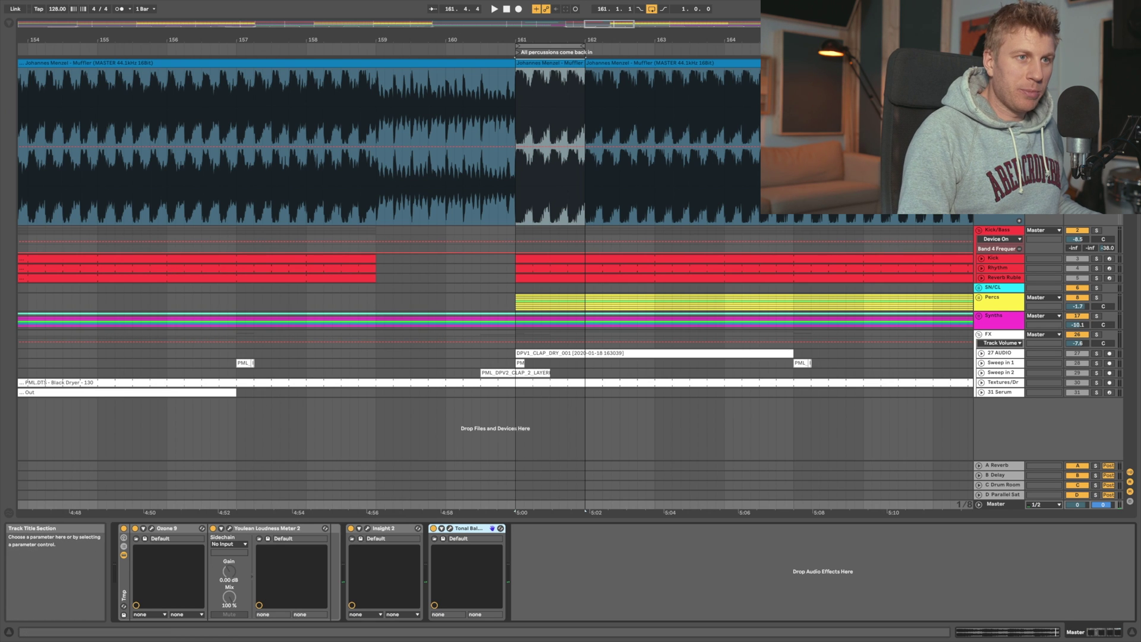
# Step: Fold away the Reference track and zoom the arrangement out around bar 161
pyautogui.click(987, 62)
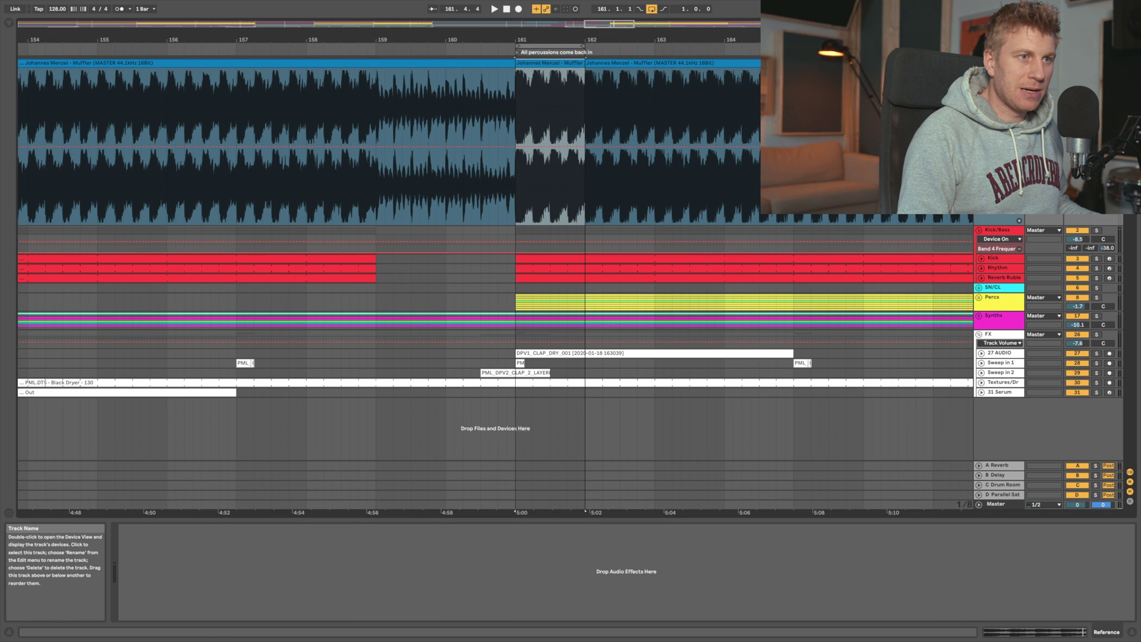
pyautogui.click(979, 63)
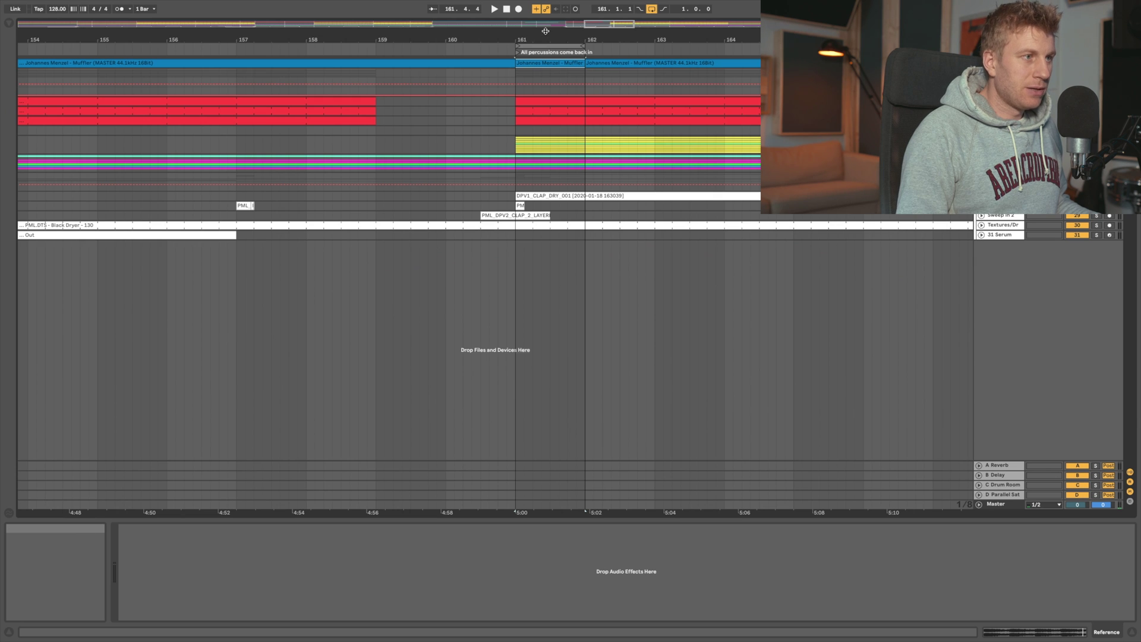
pyautogui.moveTo(554, 39); pyautogui.dragTo(522, 89)
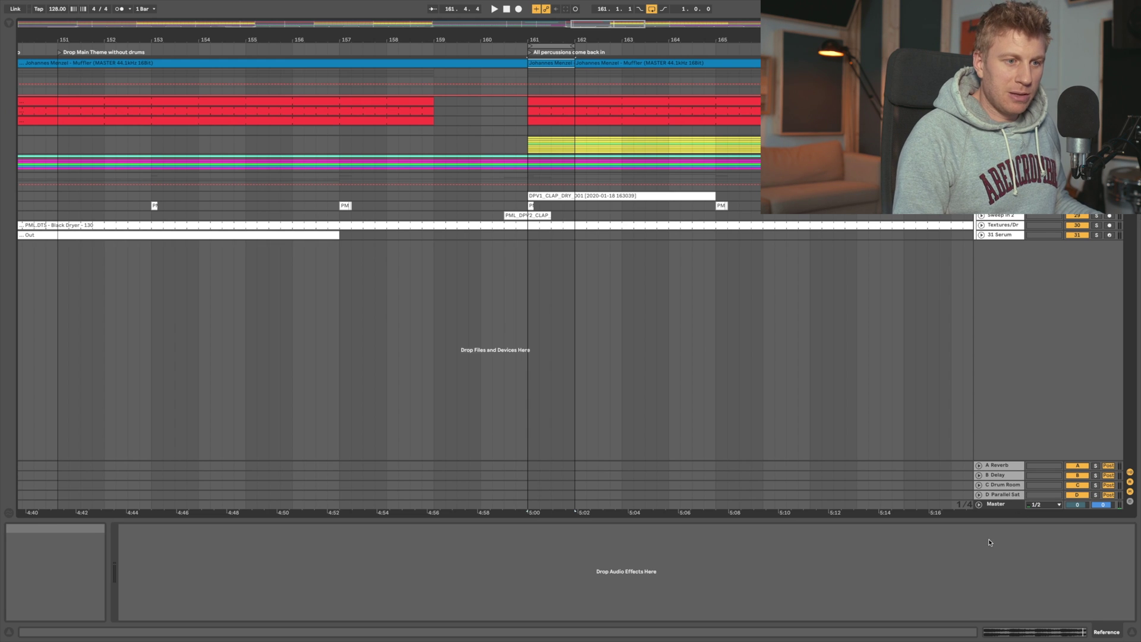
# Step: Open Tonal Balance Control on the Master track and move its window right
pyautogui.click(1006, 509)
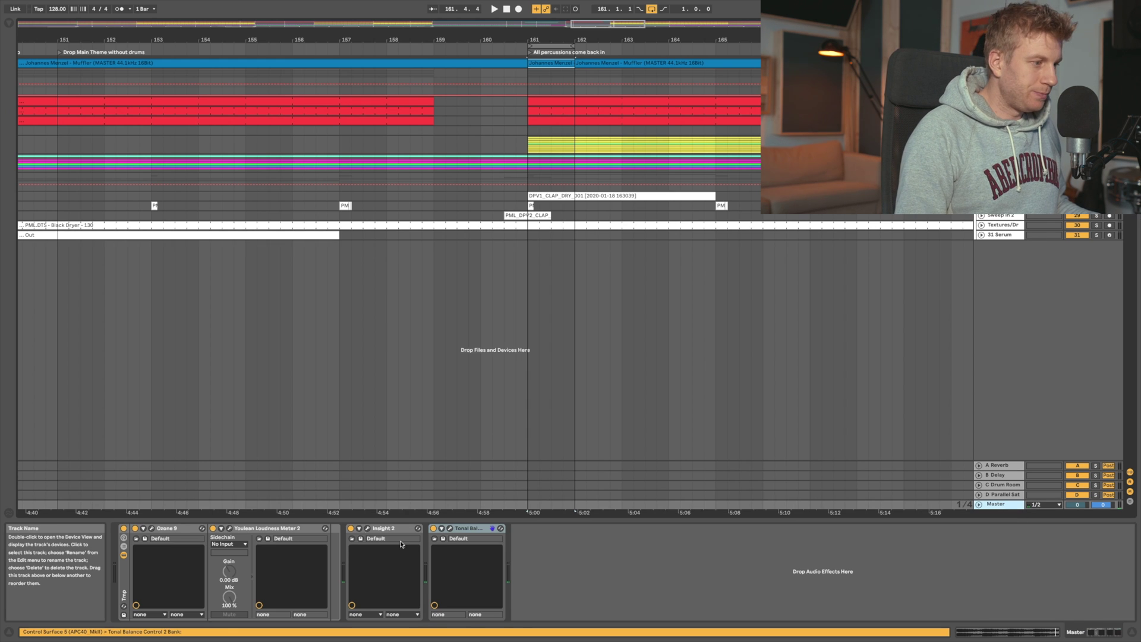
pyautogui.click(450, 529)
pyautogui.click(451, 531)
pyautogui.moveTo(241, 244); pyautogui.dragTo(781, 233)
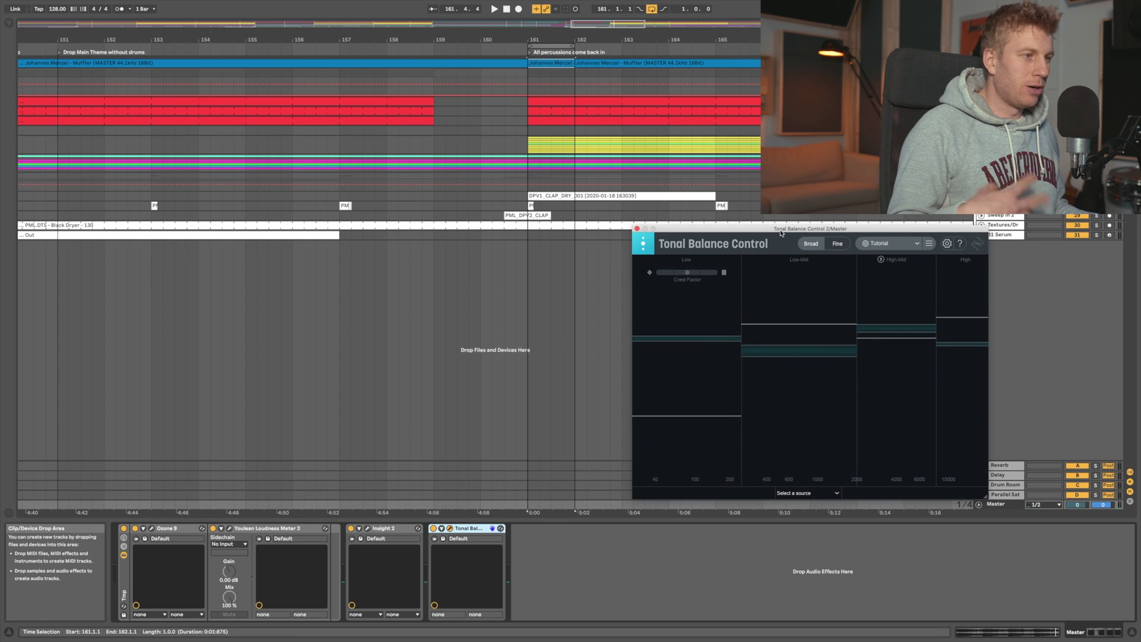
# Step: Play from bar 161 to compare the master against the Tutorial target, then stop playback
pyautogui.press('space')
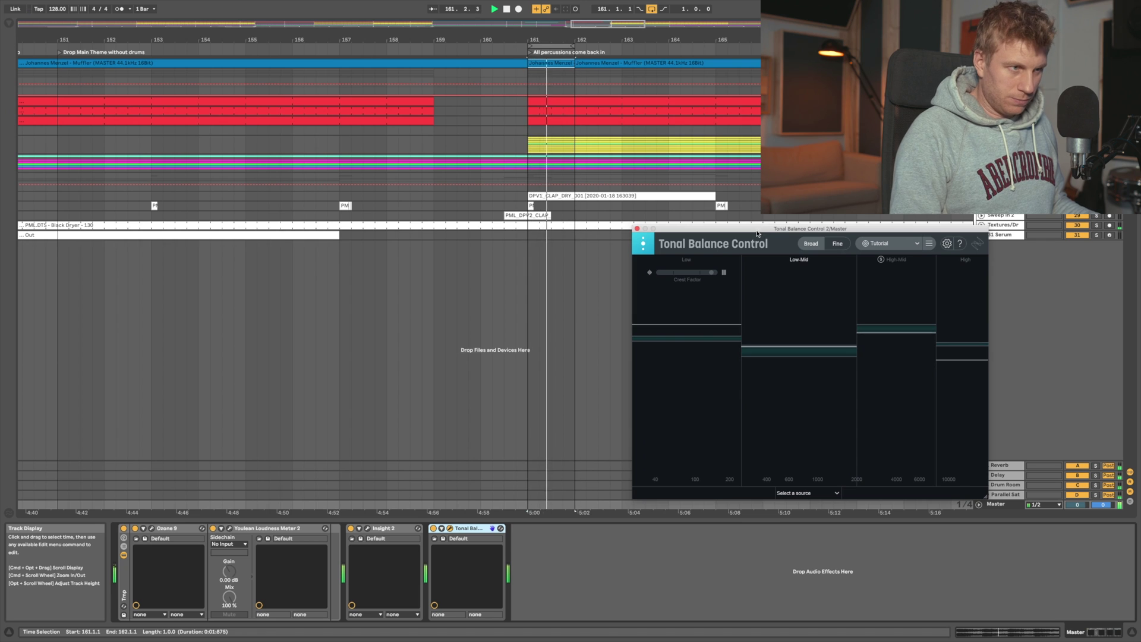
pyautogui.moveTo(757, 233); pyautogui.dragTo(756, 247)
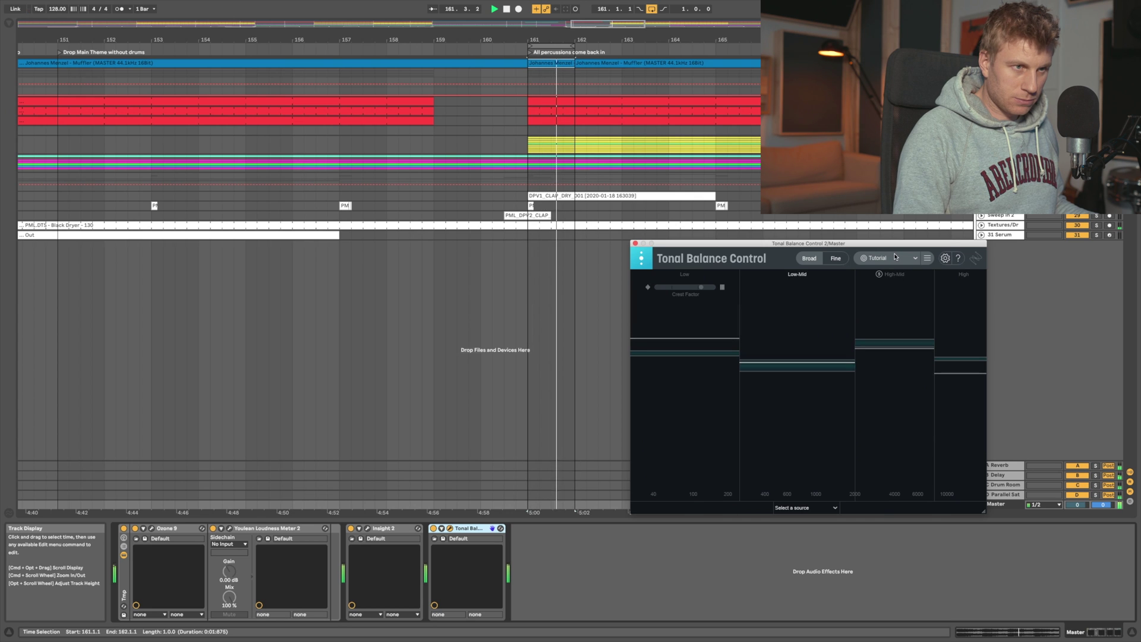
pyautogui.press('space')
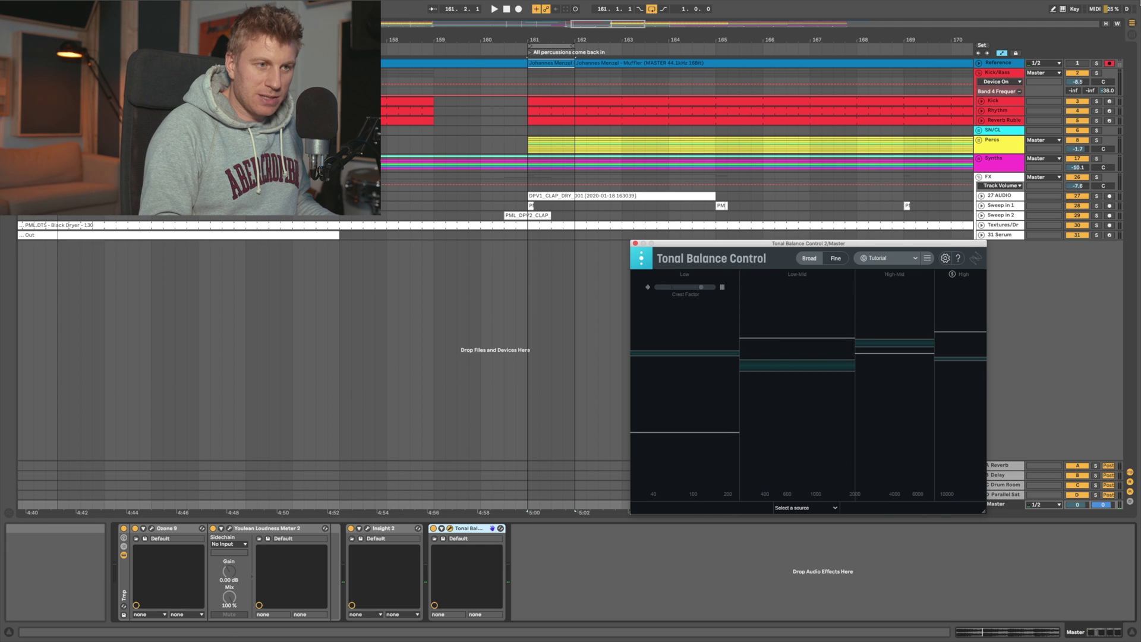
# Step: Reposition Tonal Balance Control and display the Percs group's device chain
pyautogui.moveTo(778, 245); pyautogui.dragTo(759, 271)
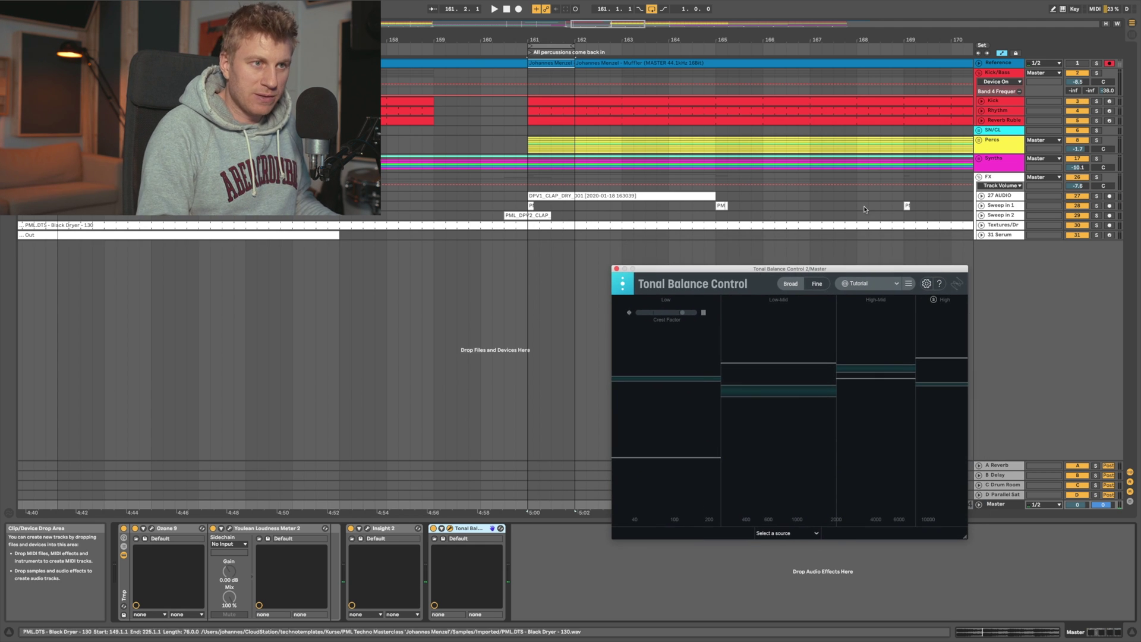
pyautogui.click(999, 143)
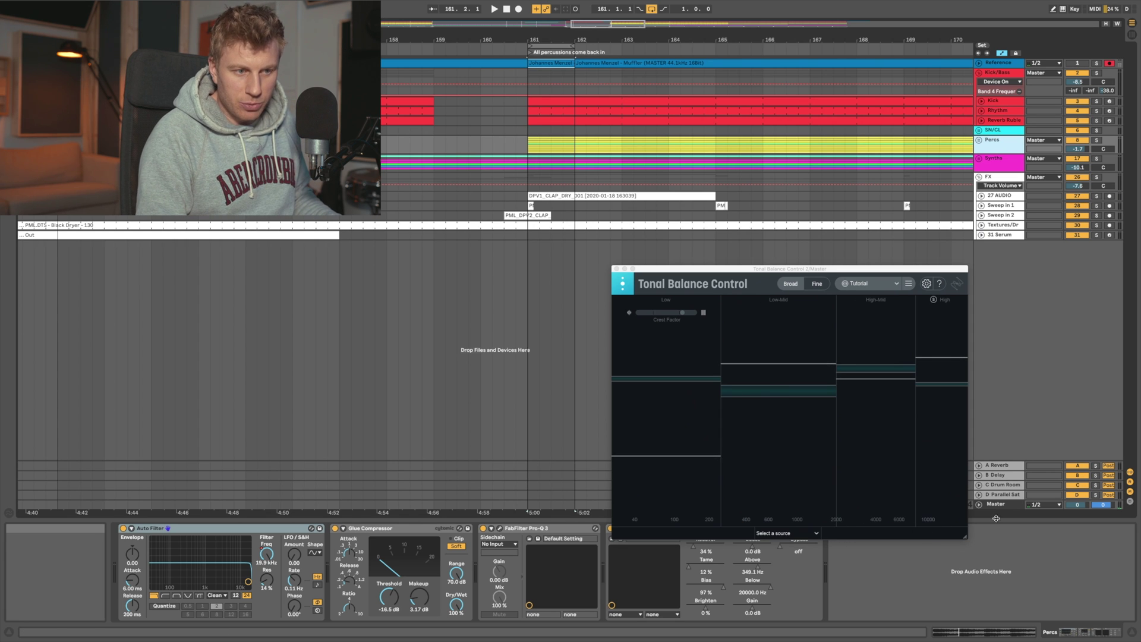
pyautogui.moveTo(796, 269)
pyautogui.mouseDown()
pyautogui.moveTo(777, 267)
pyautogui.moveTo(884, 262)
pyautogui.moveTo(818, 262)
pyautogui.mouseUp()
pyautogui.click(998, 148)
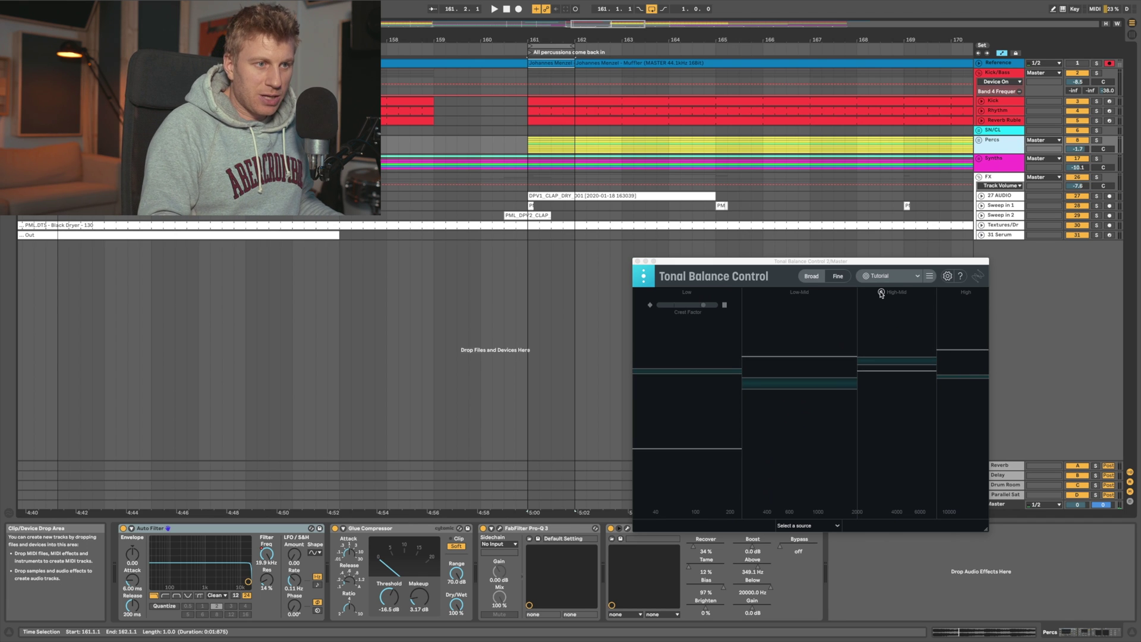
# Step: Play the mix and momentarily solo the High band in Tonal Balance Control
pyautogui.moveTo(881, 294)
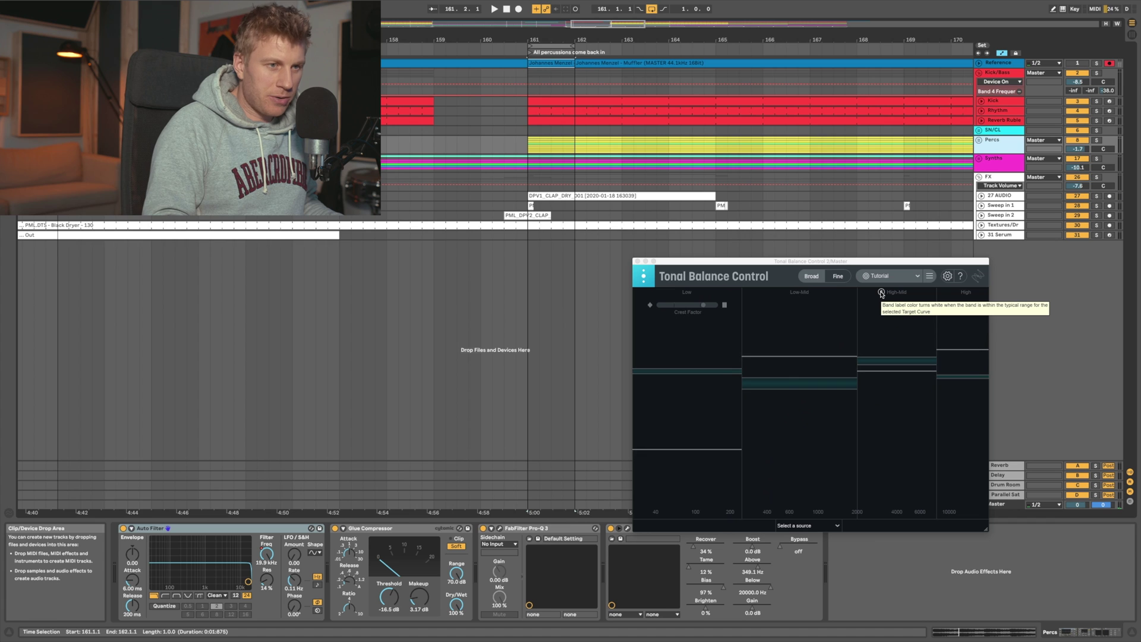
pyautogui.press('space')
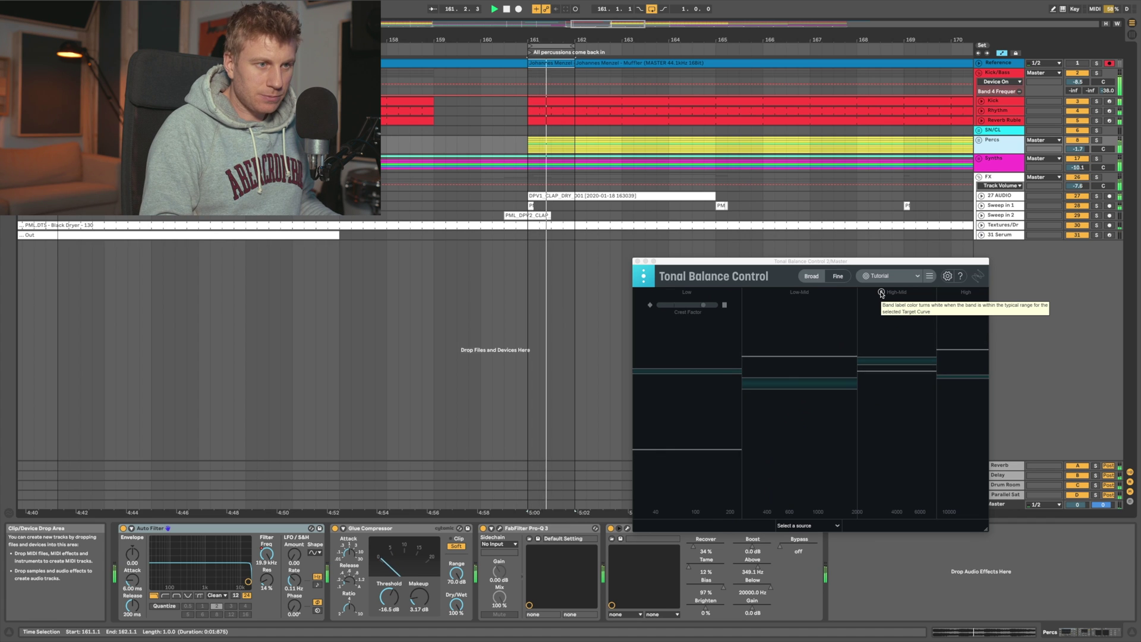
pyautogui.click(882, 294)
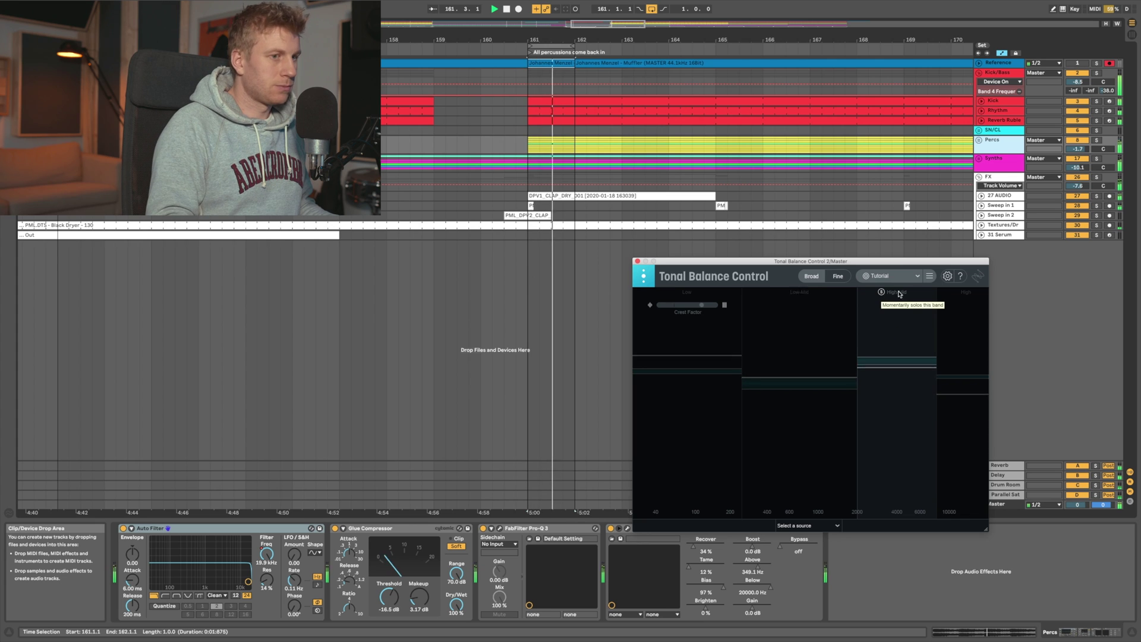
pyautogui.click(955, 293)
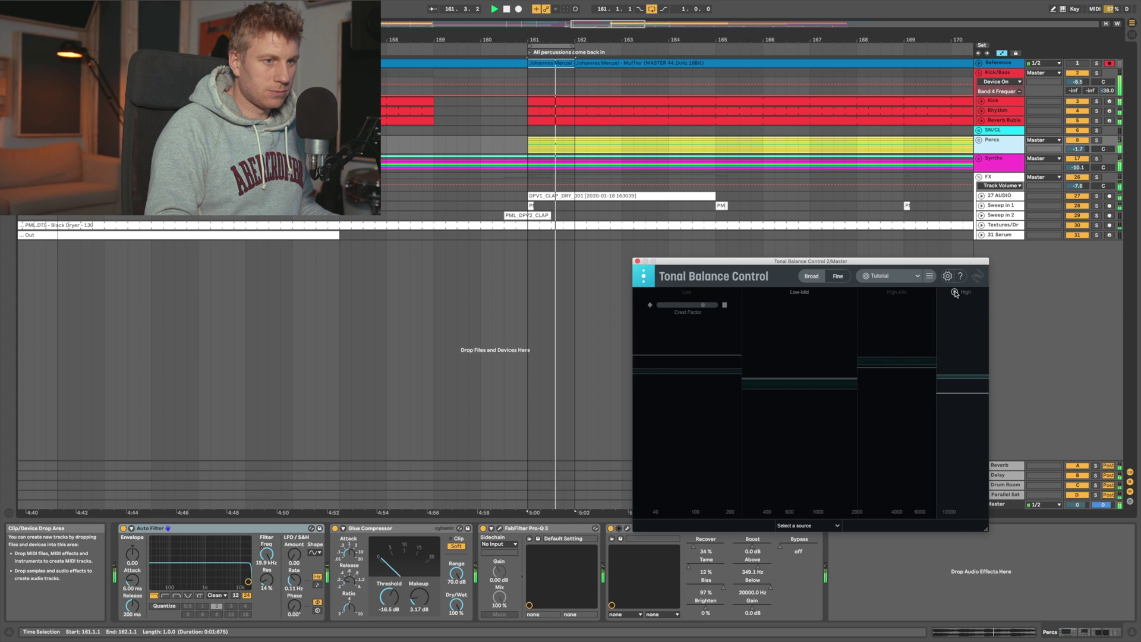
pyautogui.press('space')
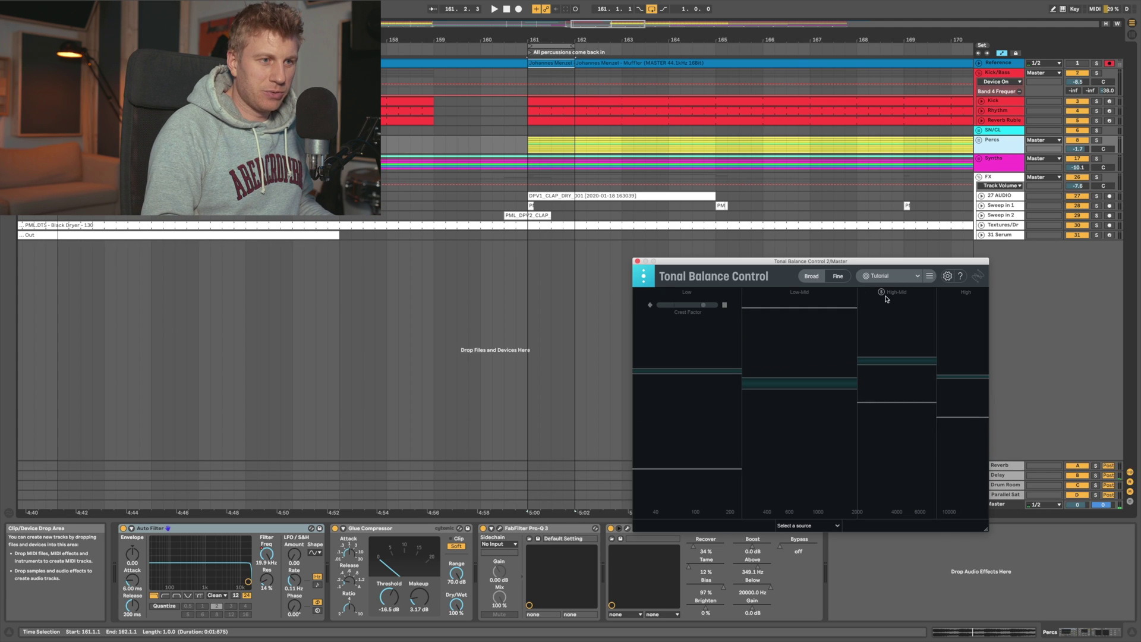
# Step: Raise the Percs group volume from -1.7 to -0.7 dB, audition it, and unfold the group
pyautogui.click(1090, 148)
pyautogui.moveTo(1091, 148); pyautogui.dragTo(1090, 142)
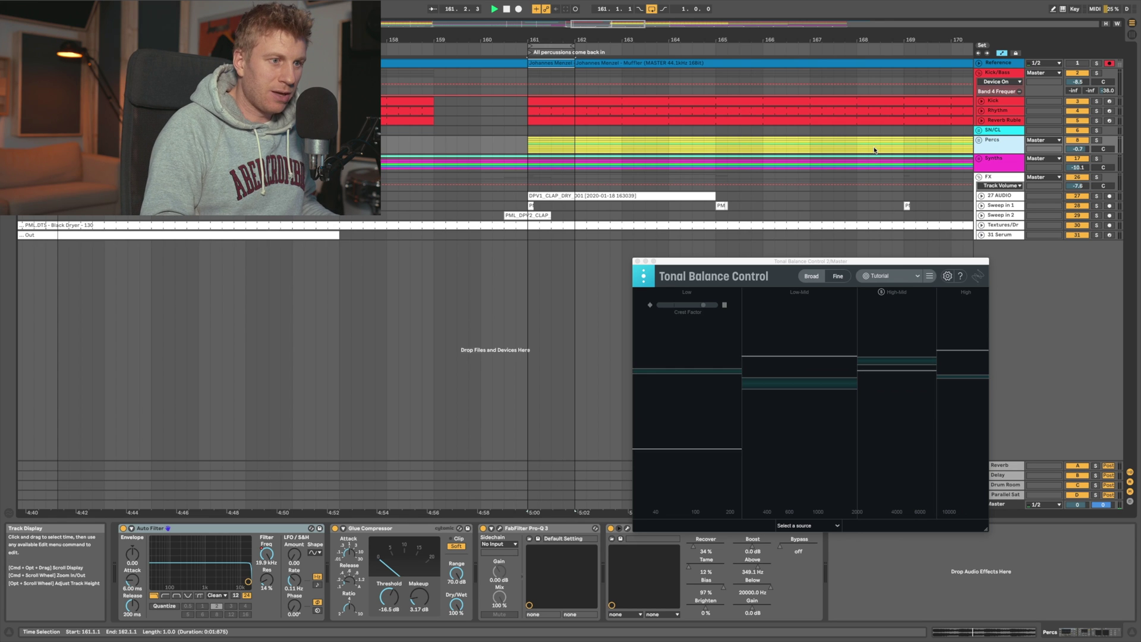
pyautogui.press('space')
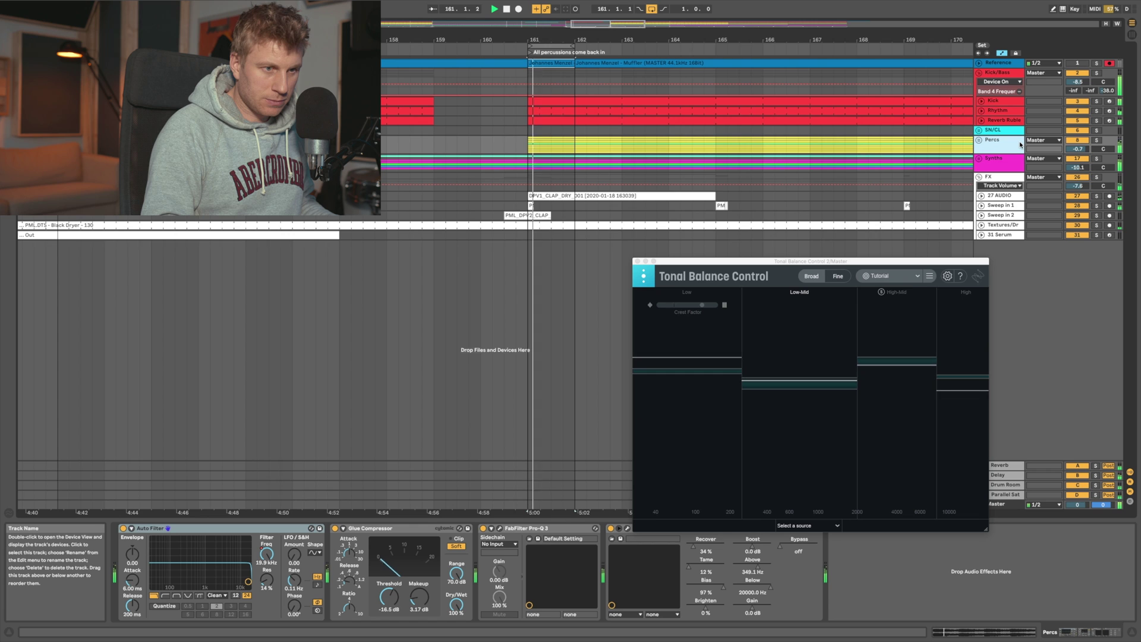
pyautogui.press('space')
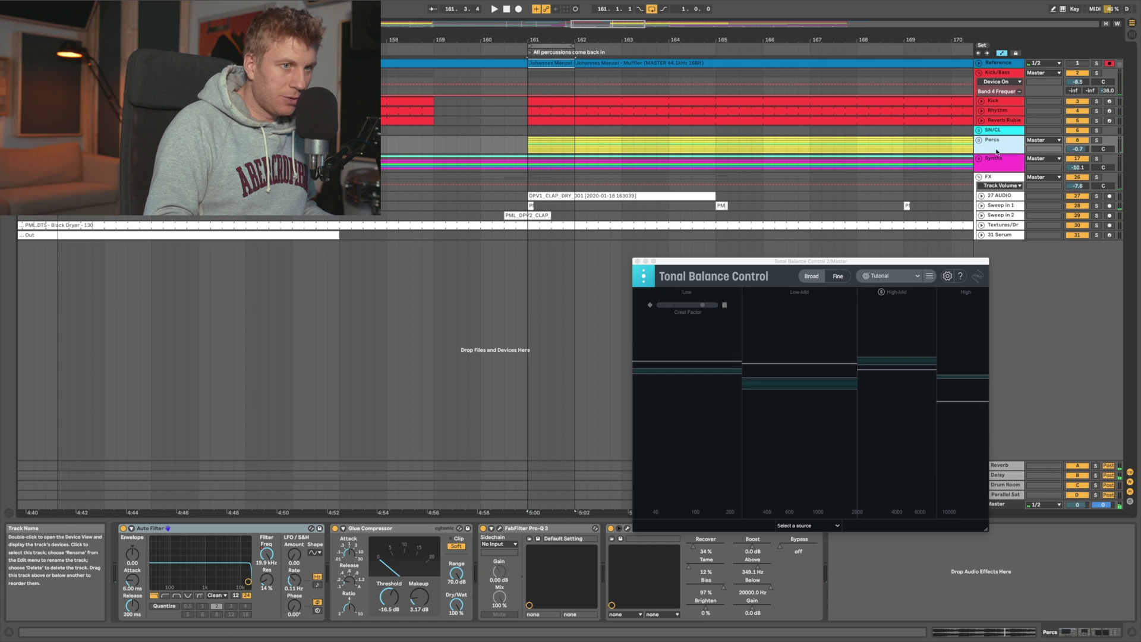
pyautogui.press('Right')
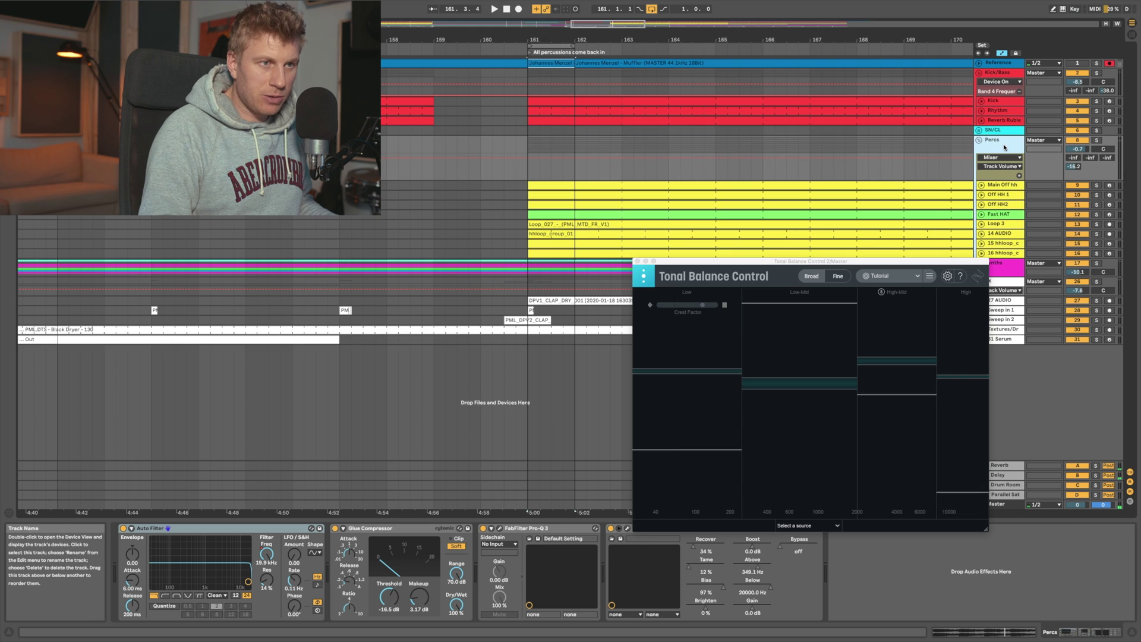
pyautogui.click(500, 529)
# Step: Add a +8 dB high shelf near 22 kHz in the Percs Pro-Q 3
pyautogui.moveTo(571, 186); pyautogui.dragTo(172, 204)
pyautogui.moveTo(467, 297)
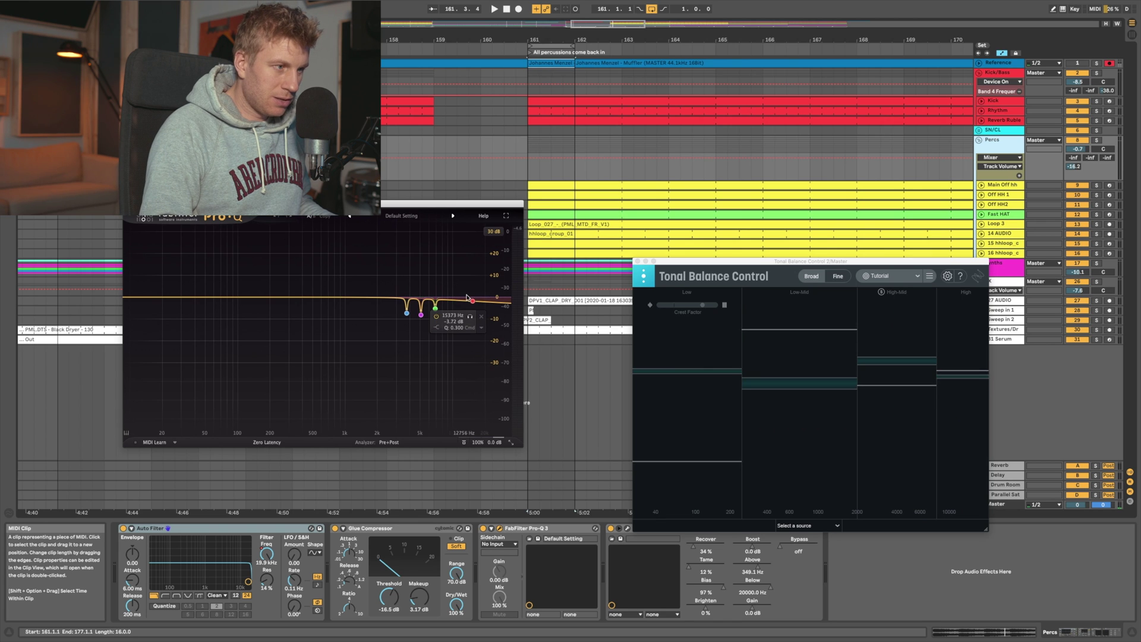
pyautogui.moveTo(489, 297); pyautogui.dragTo(487, 288)
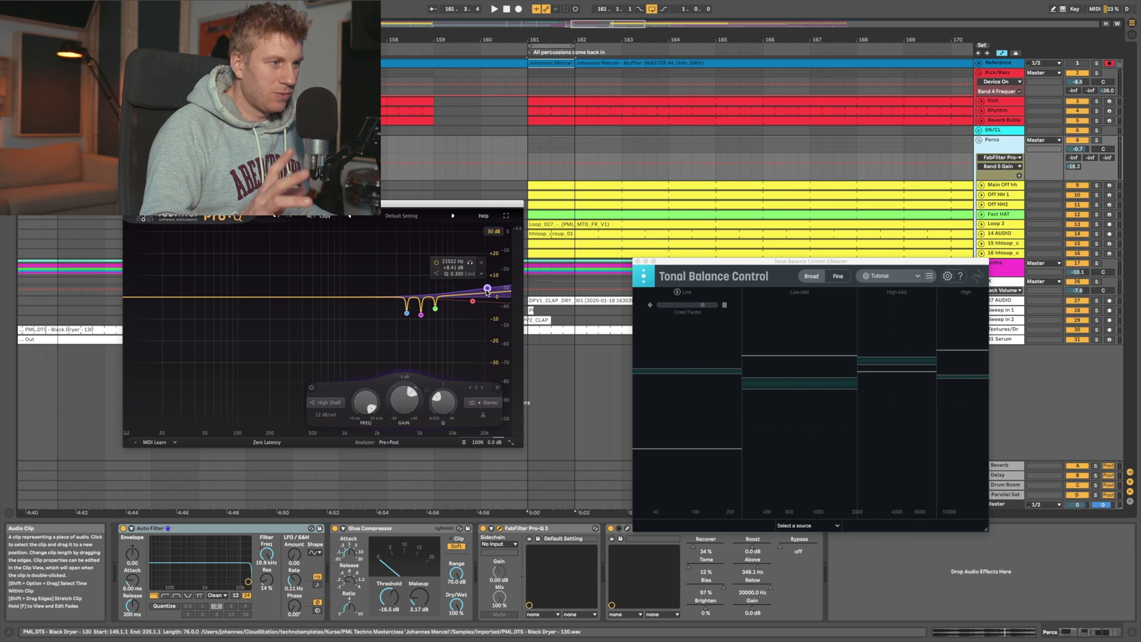
pyautogui.press('space')
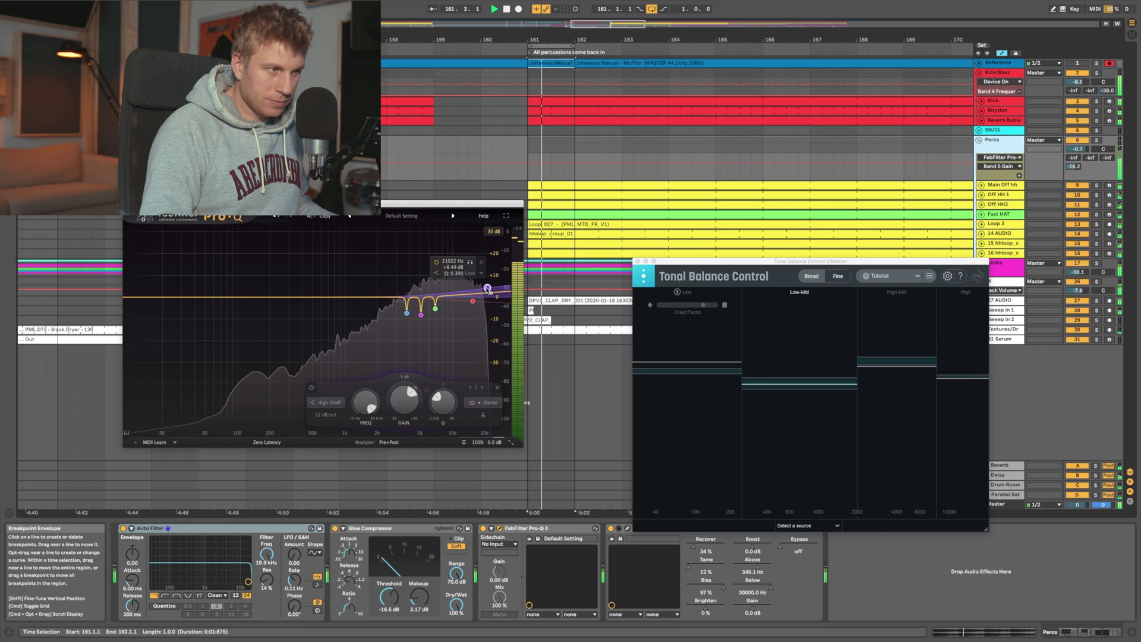
# Step: Add a wide, gentle boost band around 10 kHz with Q 0.04 while listening
pyautogui.click(473, 301)
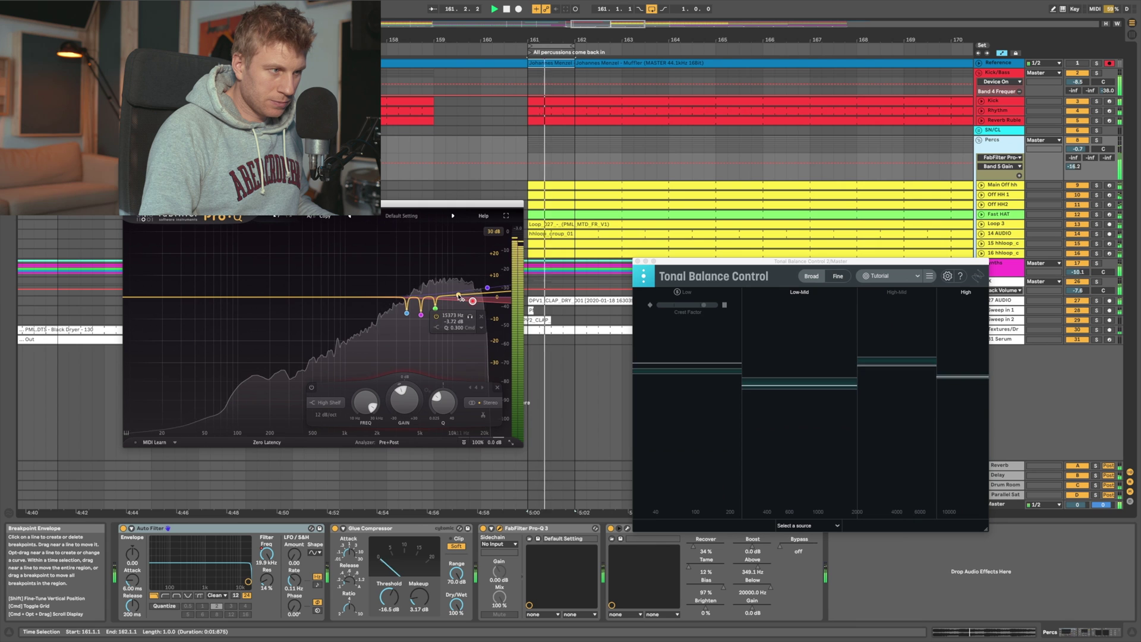
pyautogui.doubleClick(454, 295)
pyautogui.scroll(-10, 453, 295)
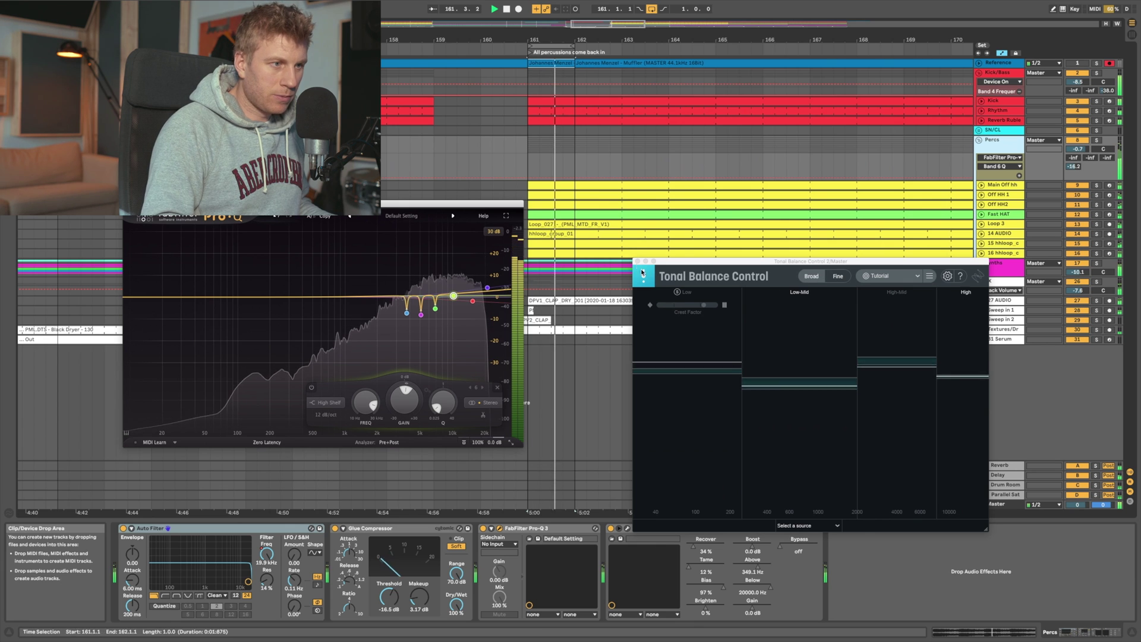
pyautogui.press('space')
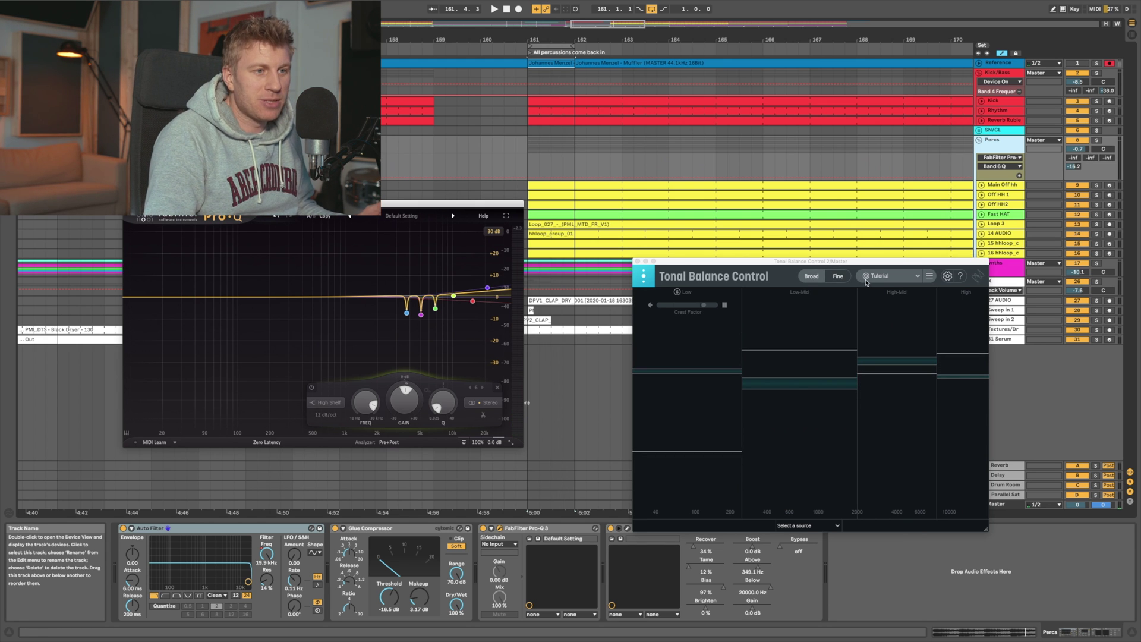
# Step: Try the EDM and Techno targets, then settle on the Umek Bas+Percs target curve
pyautogui.click(891, 276)
pyautogui.click(895, 311)
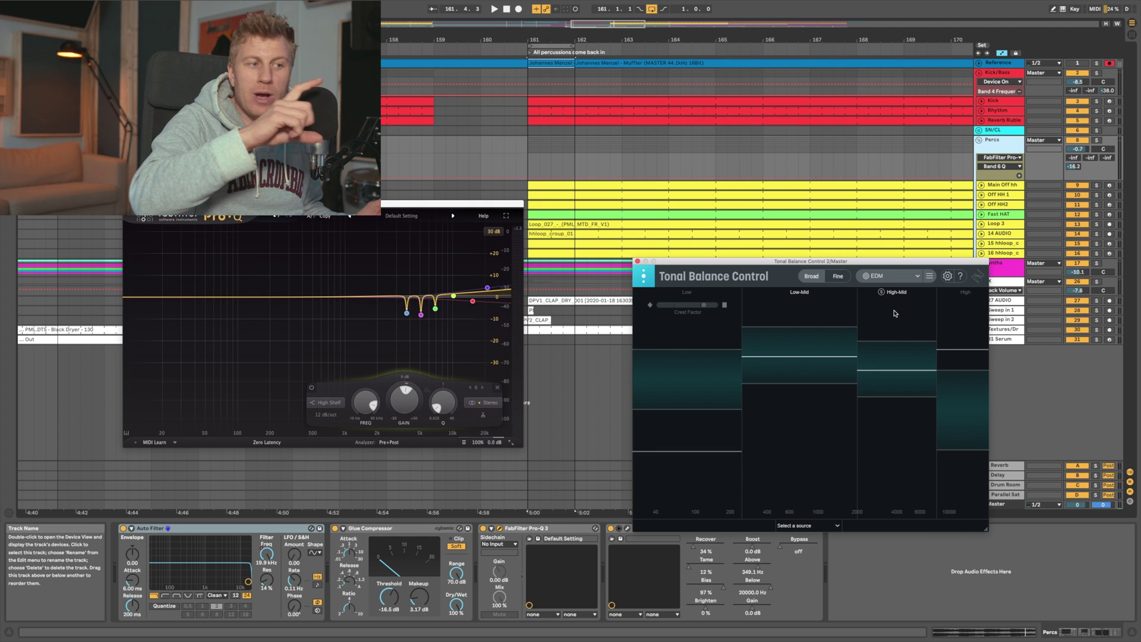
pyautogui.click(900, 281)
pyautogui.scroll(-3, 890, 411)
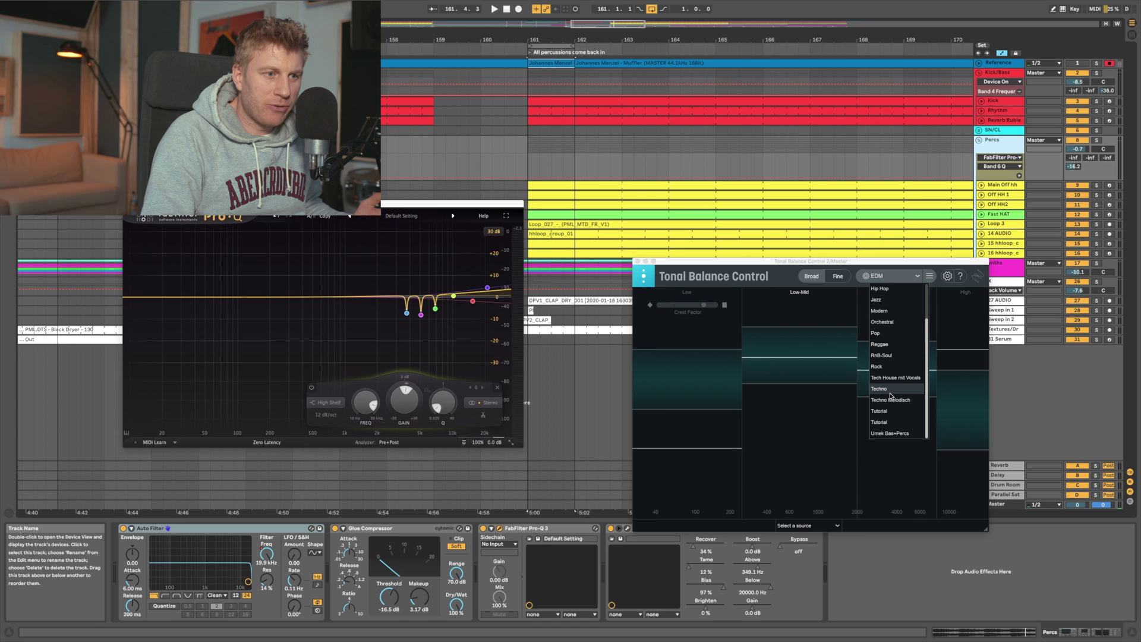
pyautogui.click(880, 389)
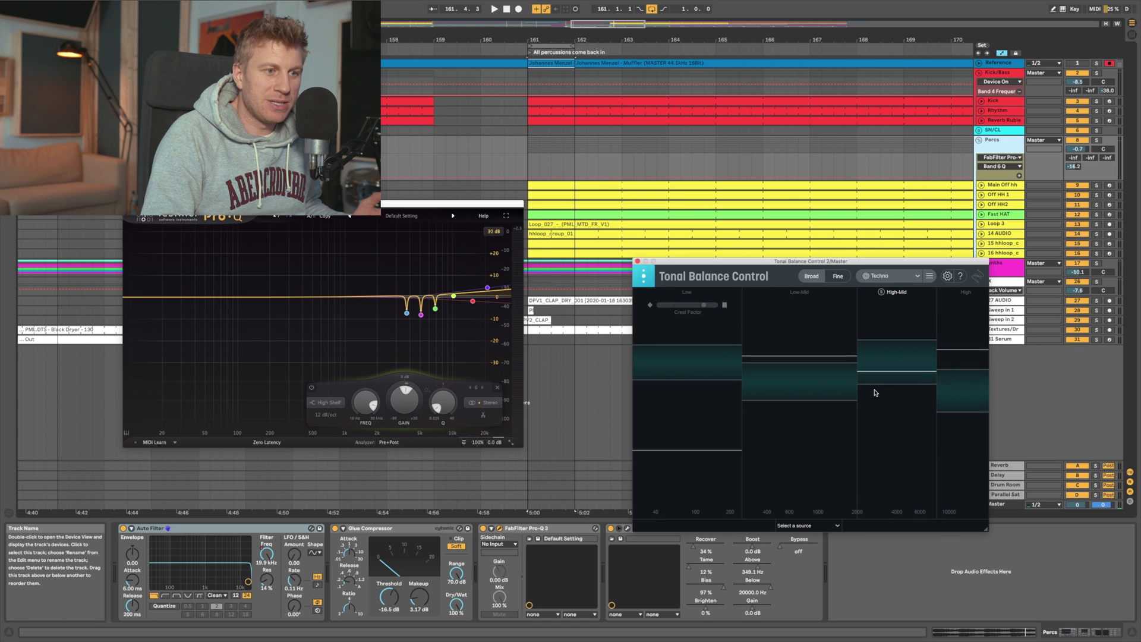
pyautogui.click(917, 275)
pyautogui.click(889, 434)
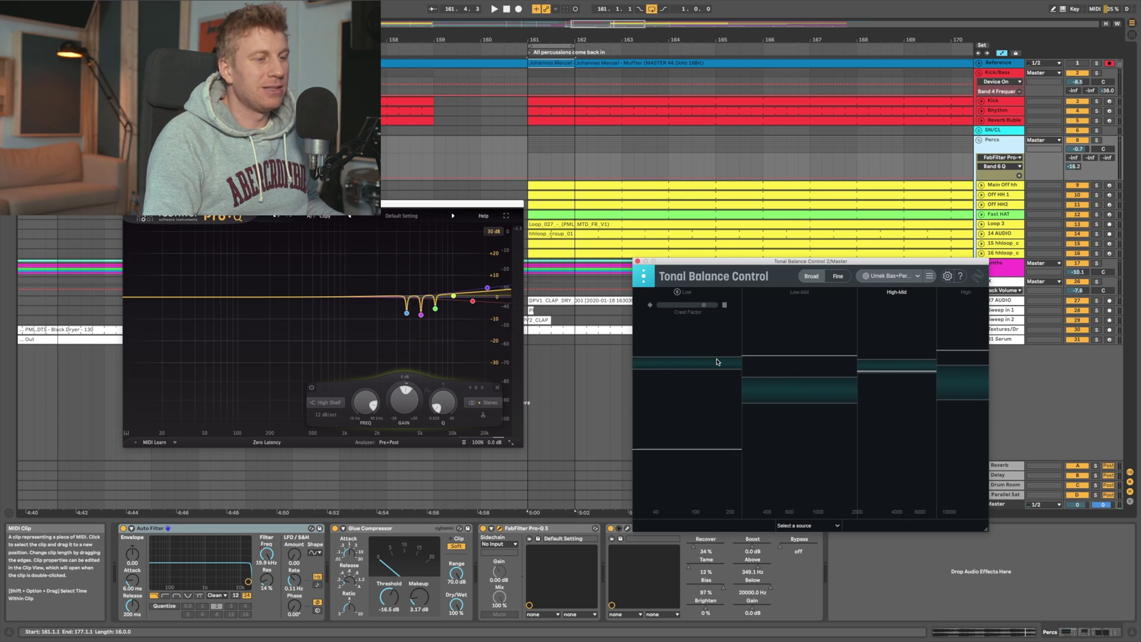
pyautogui.moveTo(728, 272); pyautogui.dragTo(701, 284)
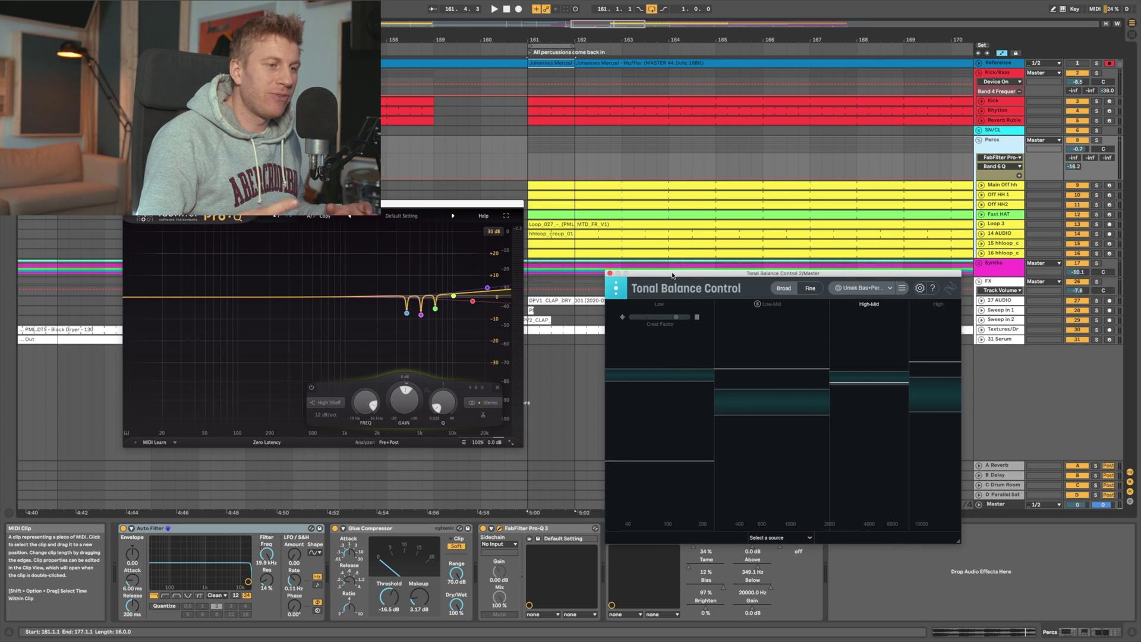